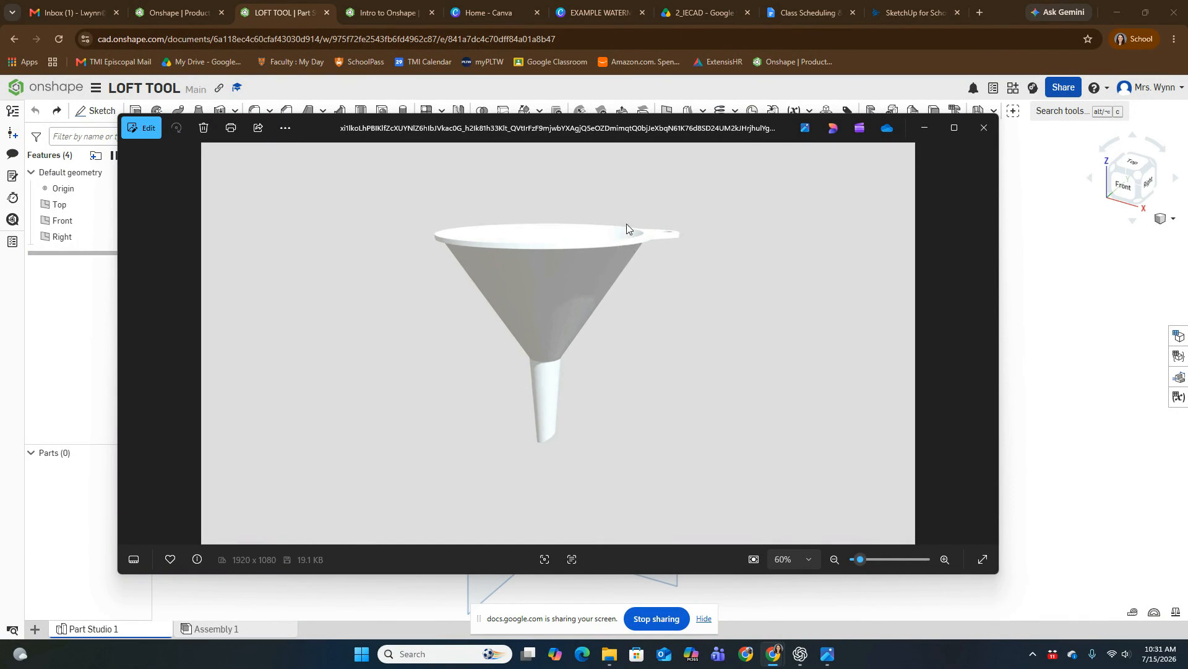
Step: Open the funnel photo for editing and outline its rim, neck and spout tip with the blue pen
{"action": "scroll", "coordinate": [679, 229], "scroll_direction": "up", "scroll_amount": 2}
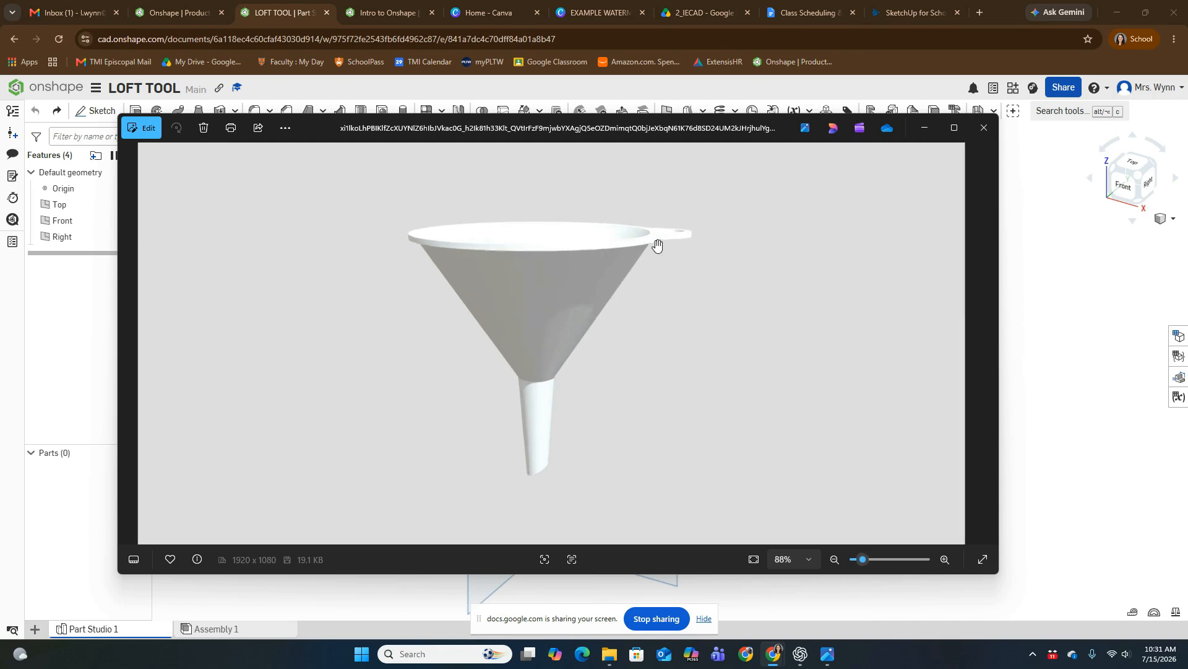
{"action": "left_click", "coordinate": [289, 129]}
{"action": "left_click", "coordinate": [131, 128]}
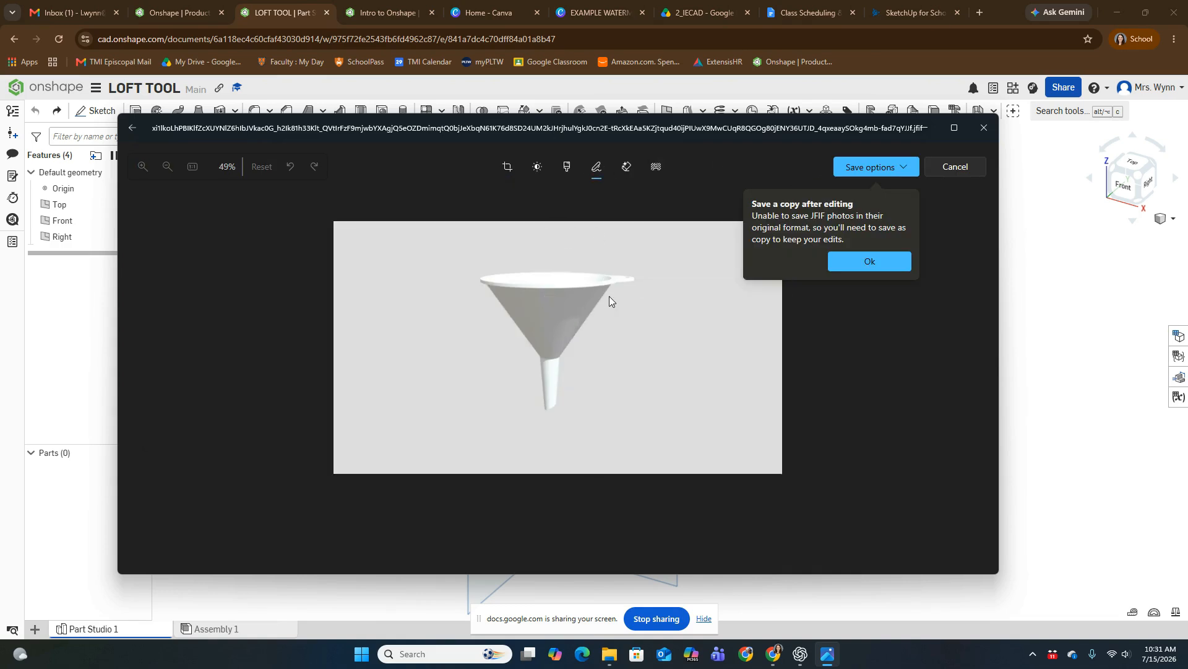
{"action": "left_click", "coordinate": [896, 263]}
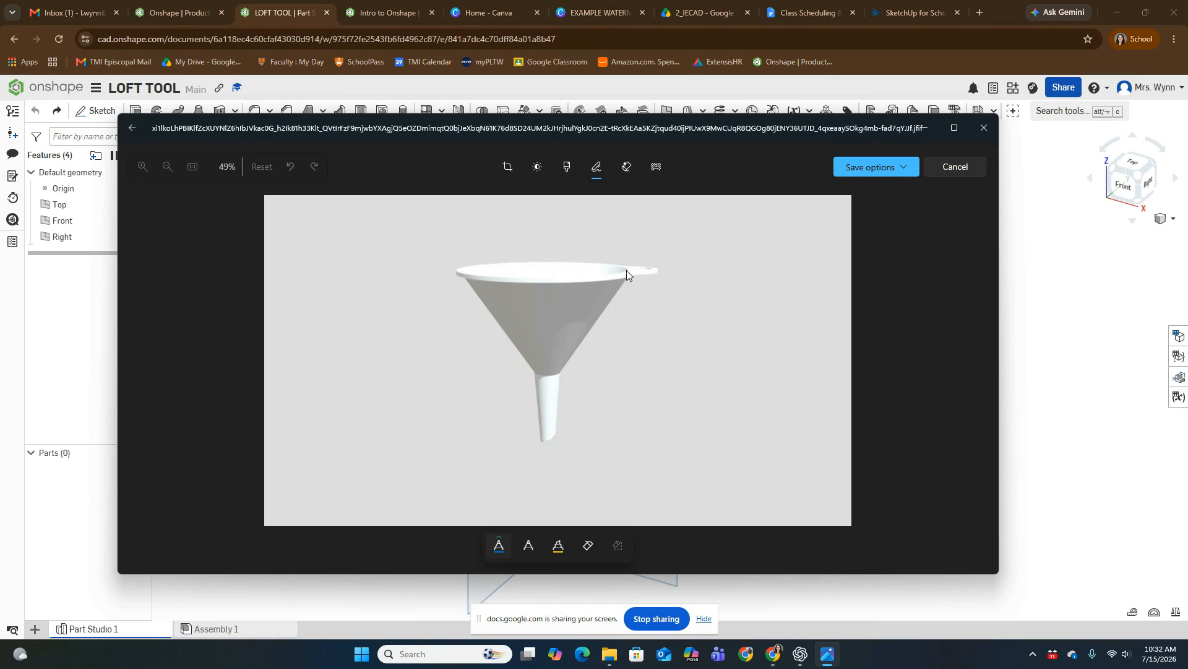
{"action": "mouse_move", "coordinate": [628, 266]}
{"action": "left_mouse_down"}
{"action": "mouse_move", "coordinate": [502, 257]}
{"action": "mouse_move", "coordinate": [456, 276]}
{"action": "left_mouse_up"}
{"action": "left_click_drag", "start_coordinate": [579, 283], "coordinate": [629, 266]}
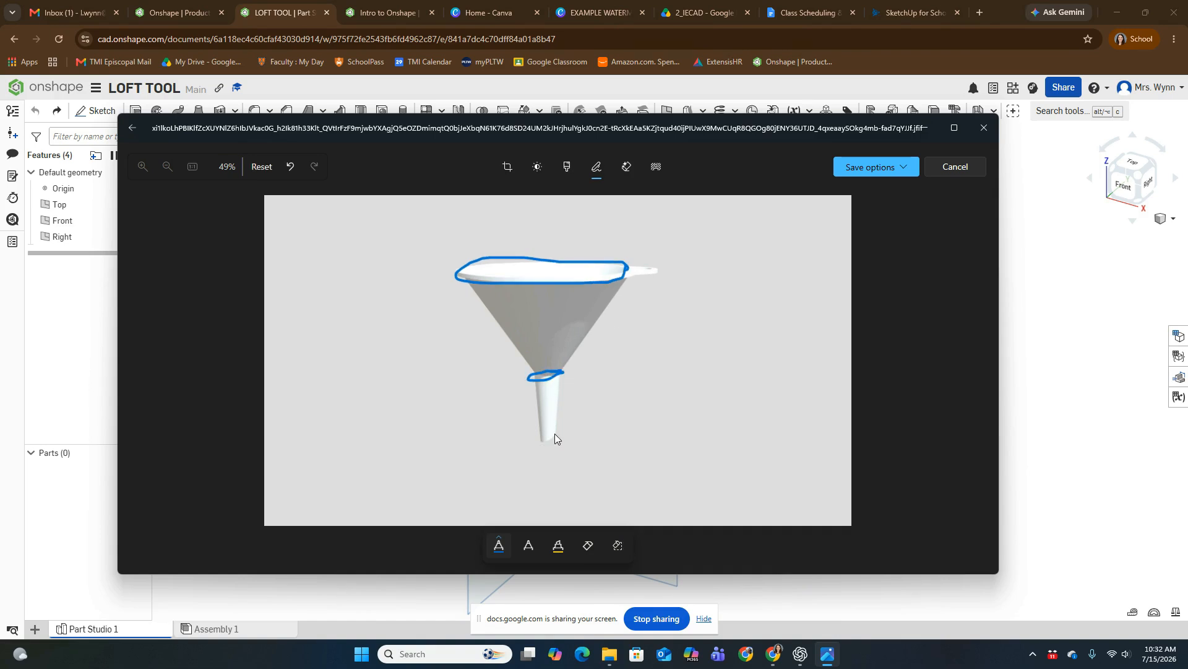
{"action": "left_click_drag", "start_coordinate": [557, 433], "coordinate": [557, 440]}
Step: Draw orange horizontal lines through the spout tip, neck and rim, and label the spout tip line "top"
{"action": "left_click", "coordinate": [499, 546]}
{"action": "left_click", "coordinate": [462, 447]}
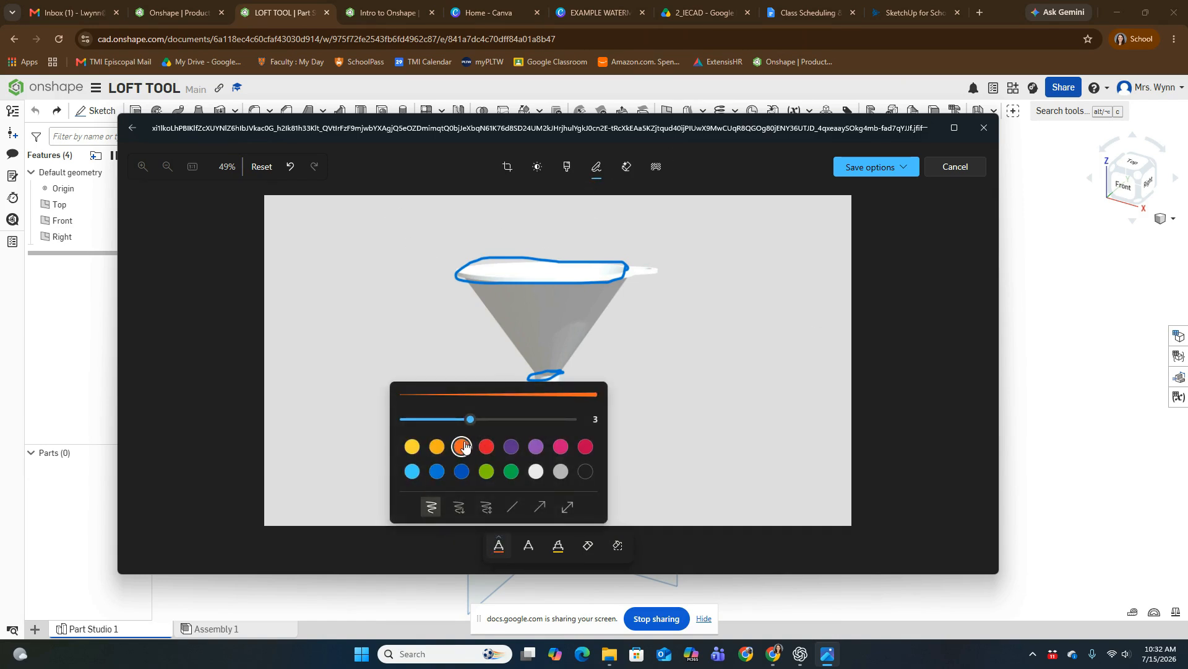
{"action": "left_click", "coordinate": [414, 344]}
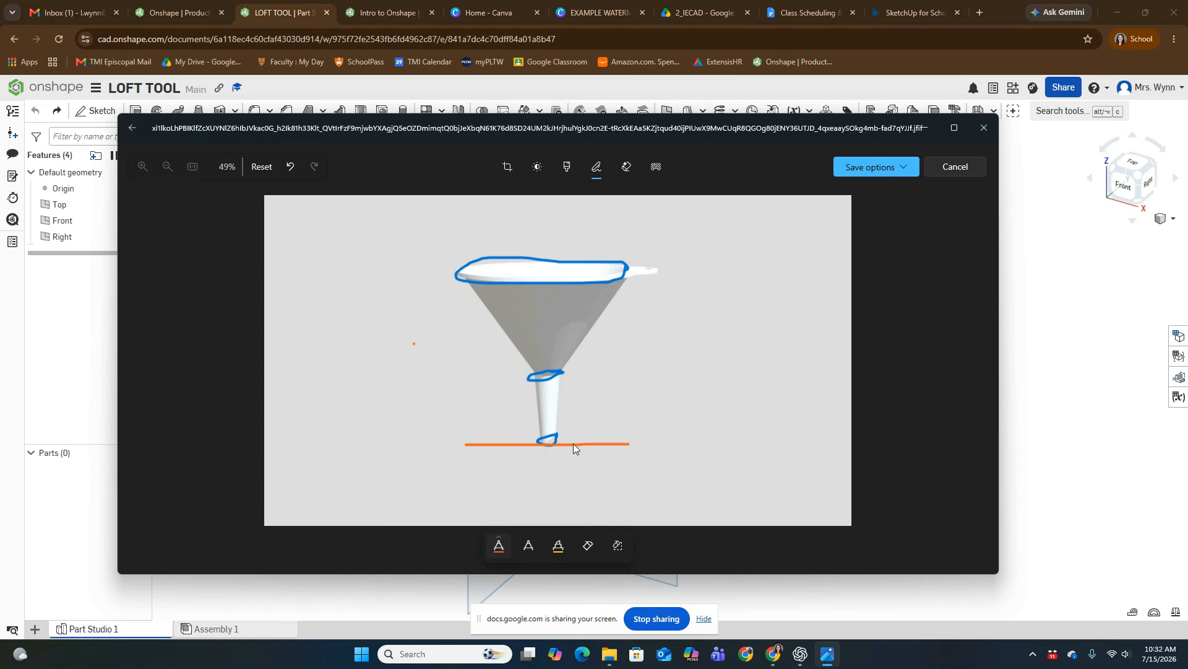
{"action": "left_click_drag", "start_coordinate": [652, 452], "coordinate": [686, 466]}
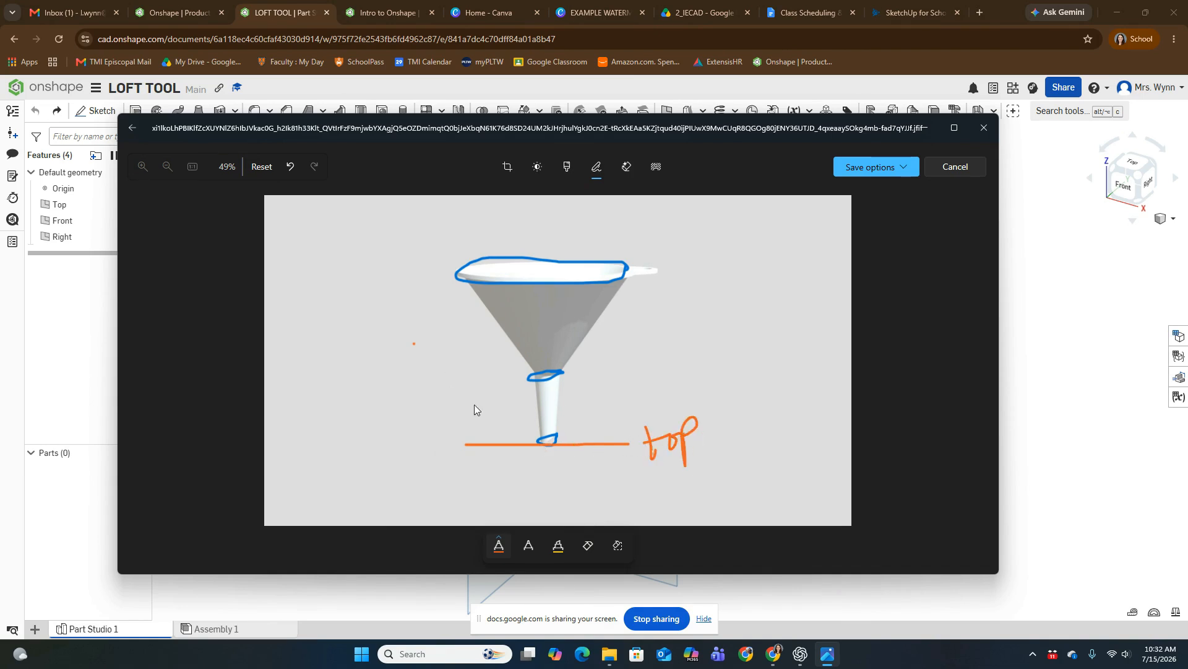
{"action": "left_click_drag", "start_coordinate": [456, 377], "coordinate": [623, 376]}
{"action": "left_click_drag", "start_coordinate": [406, 273], "coordinate": [772, 273]}
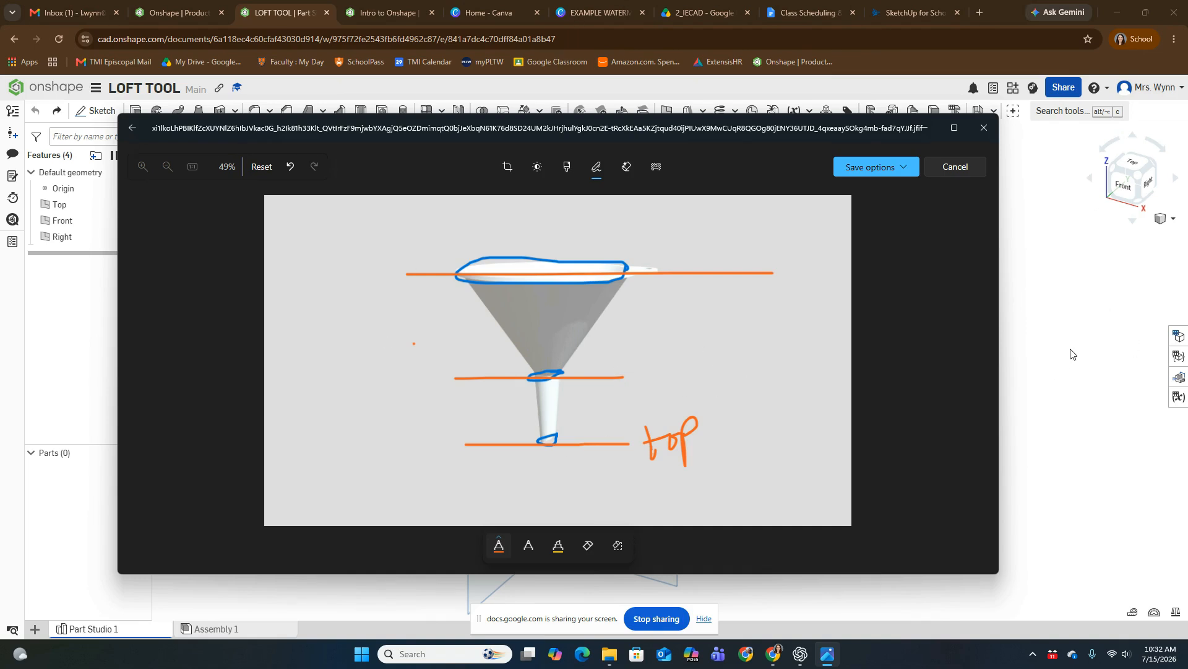
Step: Circle the outlined spout tip on the funnel photo with the dark red pen
{"action": "left_click", "coordinate": [1033, 355]}
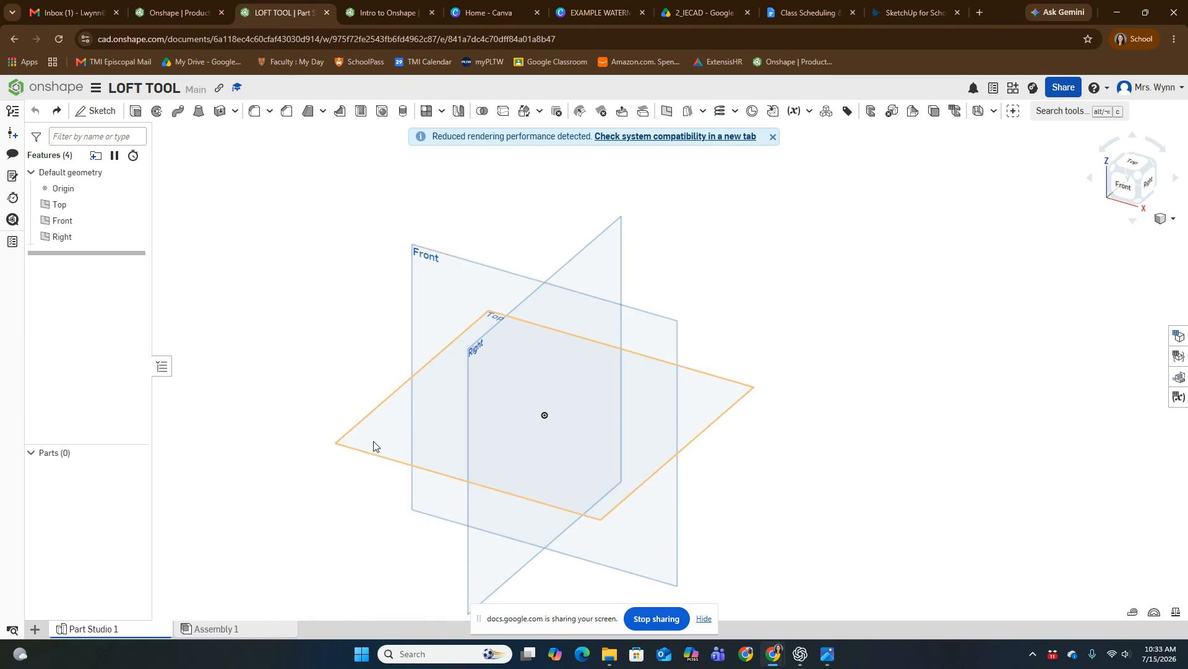
{"action": "left_click", "coordinate": [827, 654]}
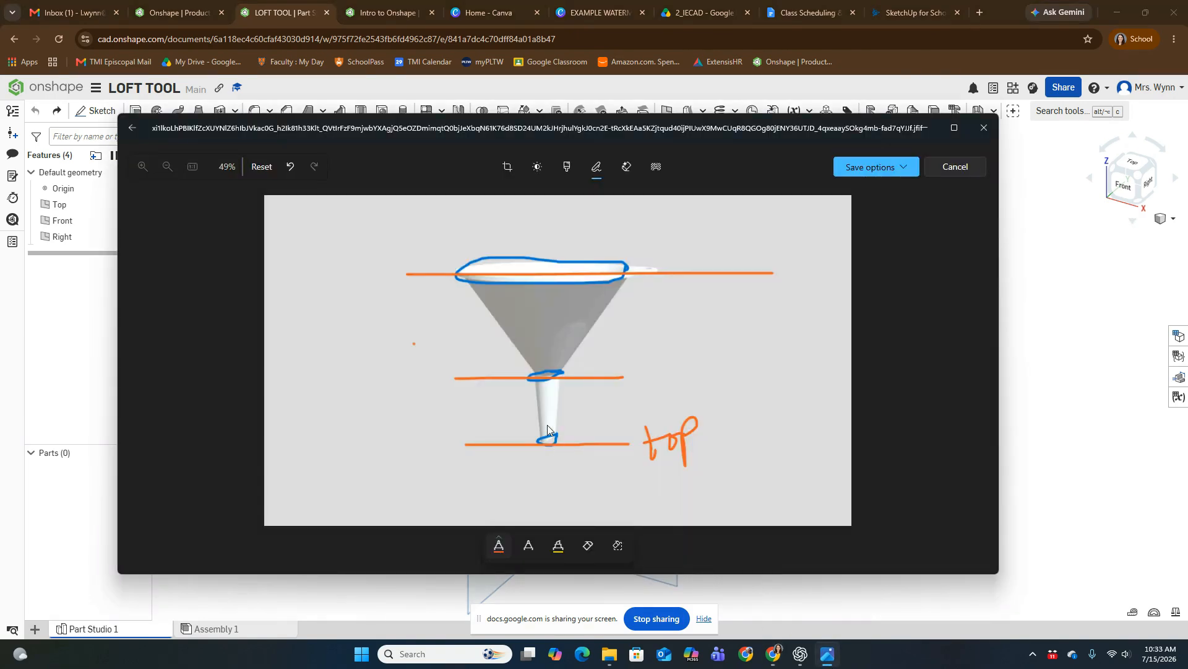
{"action": "left_click", "coordinate": [499, 545]}
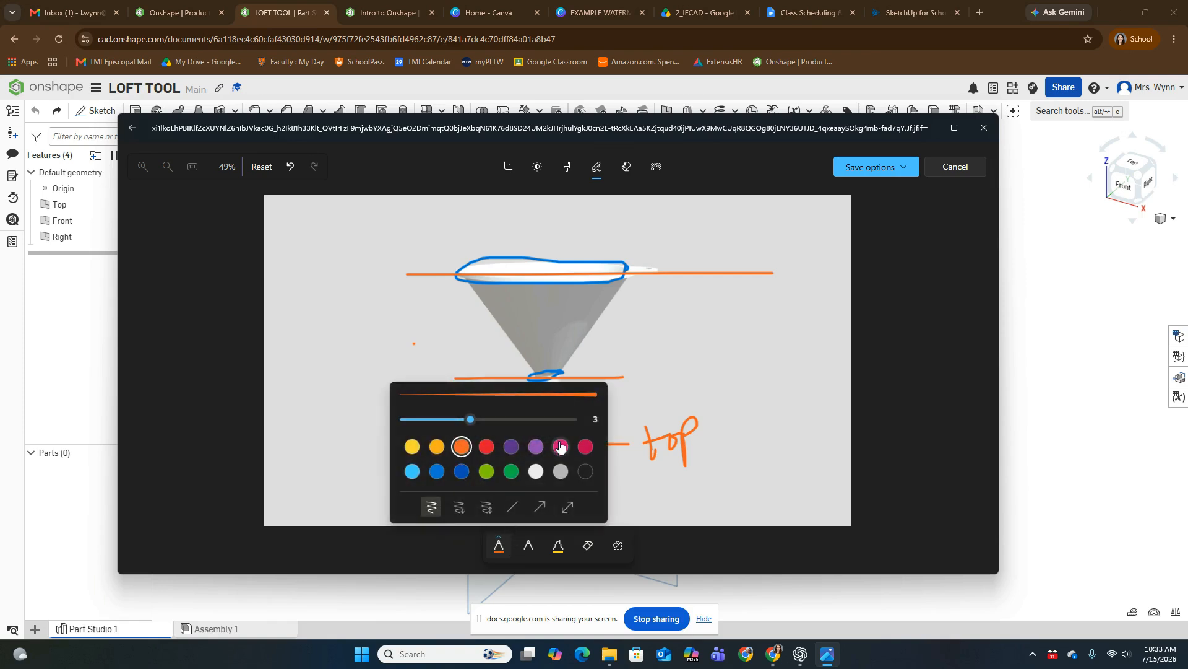
{"action": "left_click", "coordinate": [586, 447]}
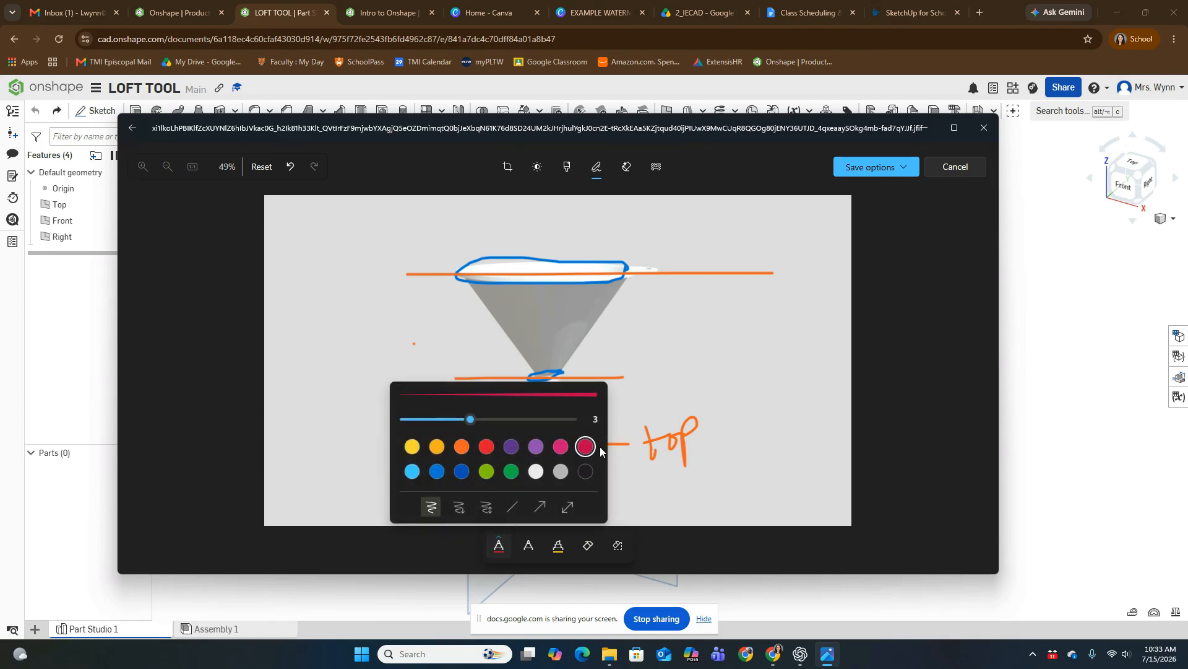
{"action": "left_click", "coordinate": [757, 471]}
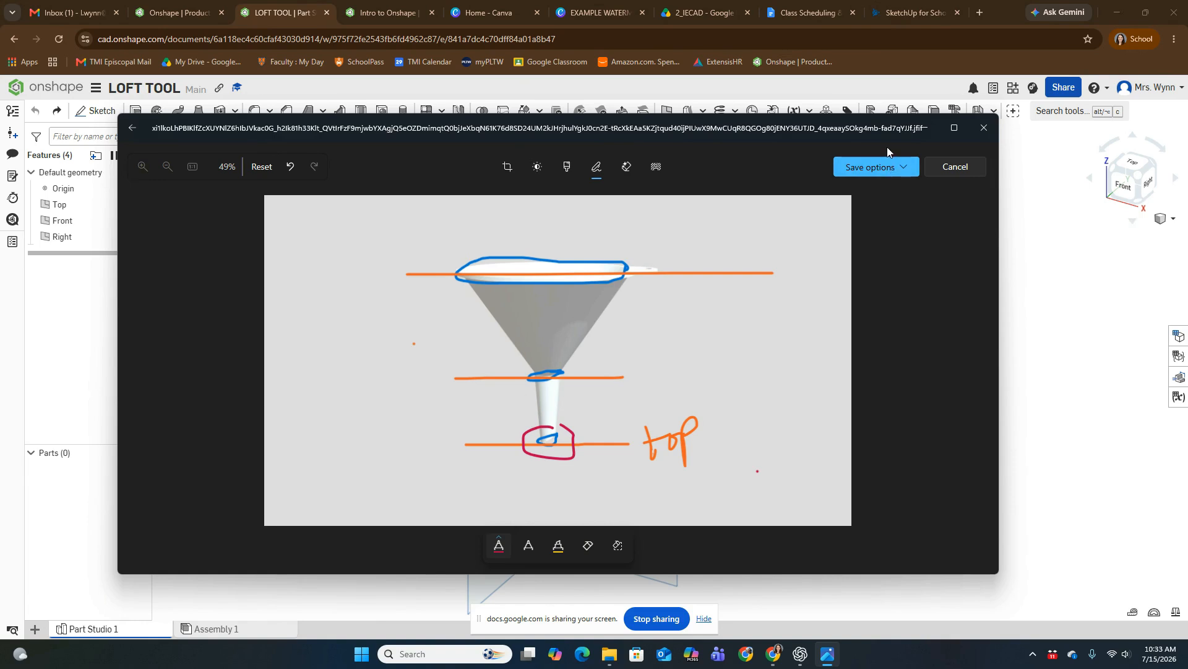
Step: Switch to Onshape and sketch a circle about 0.63 in in diameter on the Top plane, centred on the origin
{"action": "left_click", "coordinate": [1025, 273]}
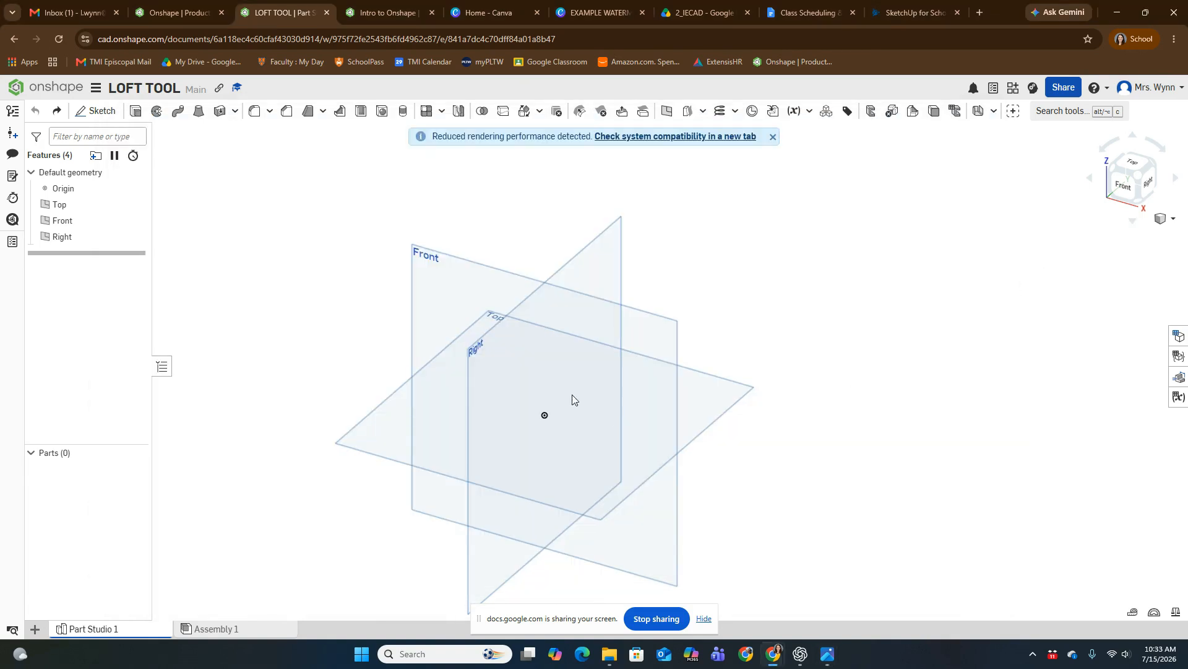
{"action": "left_click", "coordinate": [97, 117]}
{"action": "left_click", "coordinate": [377, 441]}
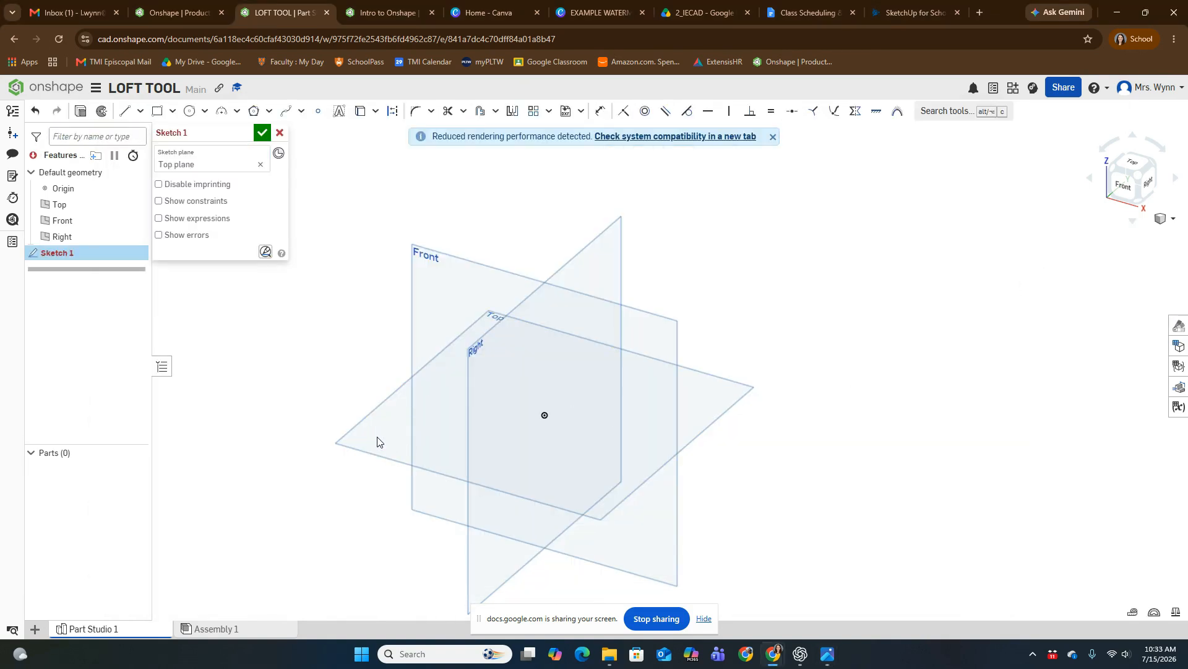
{"action": "left_click", "coordinate": [1139, 171]}
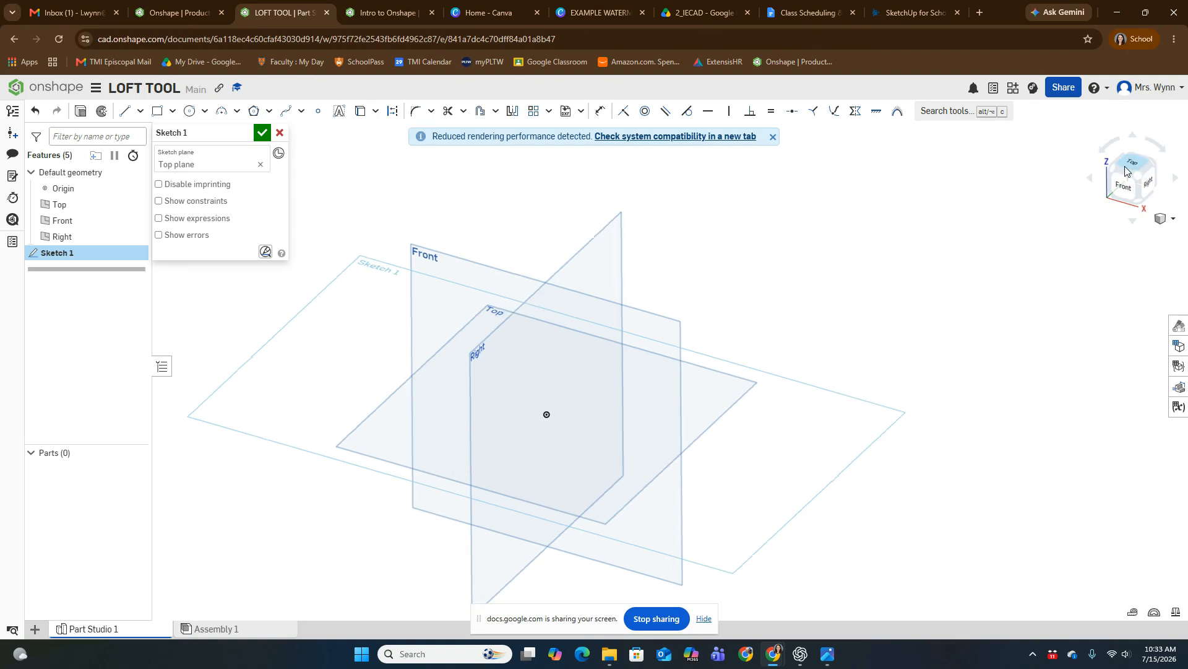
{"action": "left_click", "coordinate": [190, 110]}
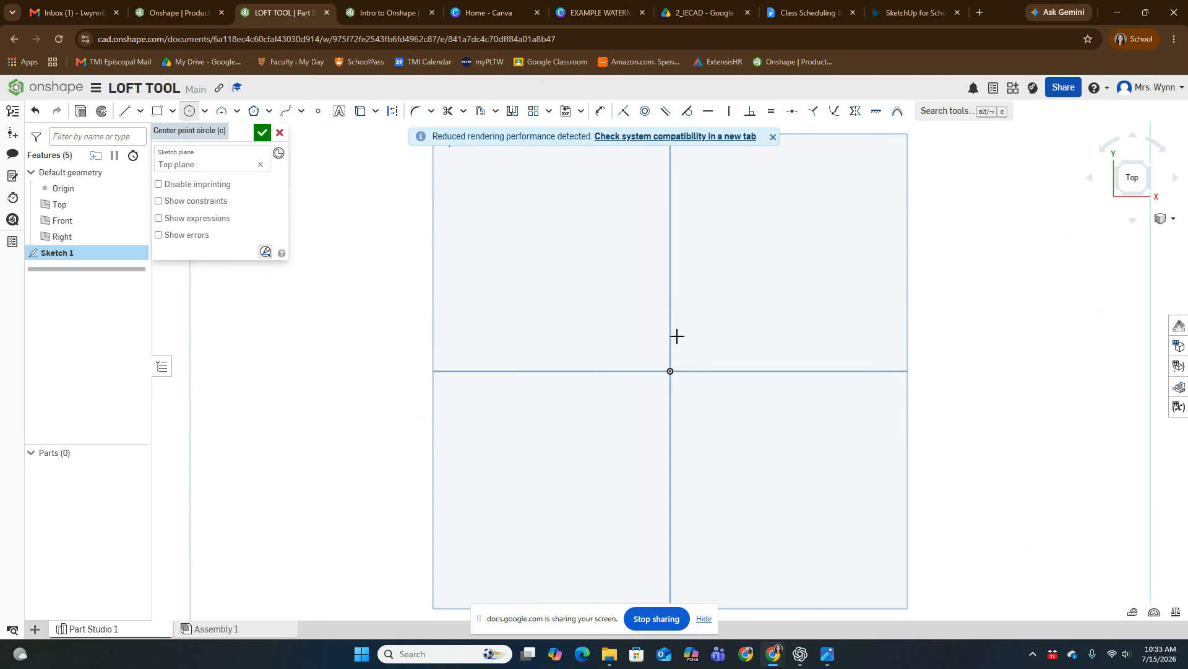
{"action": "middle_click_drag", "start_coordinate": [701, 348], "coordinate": [659, 363]}
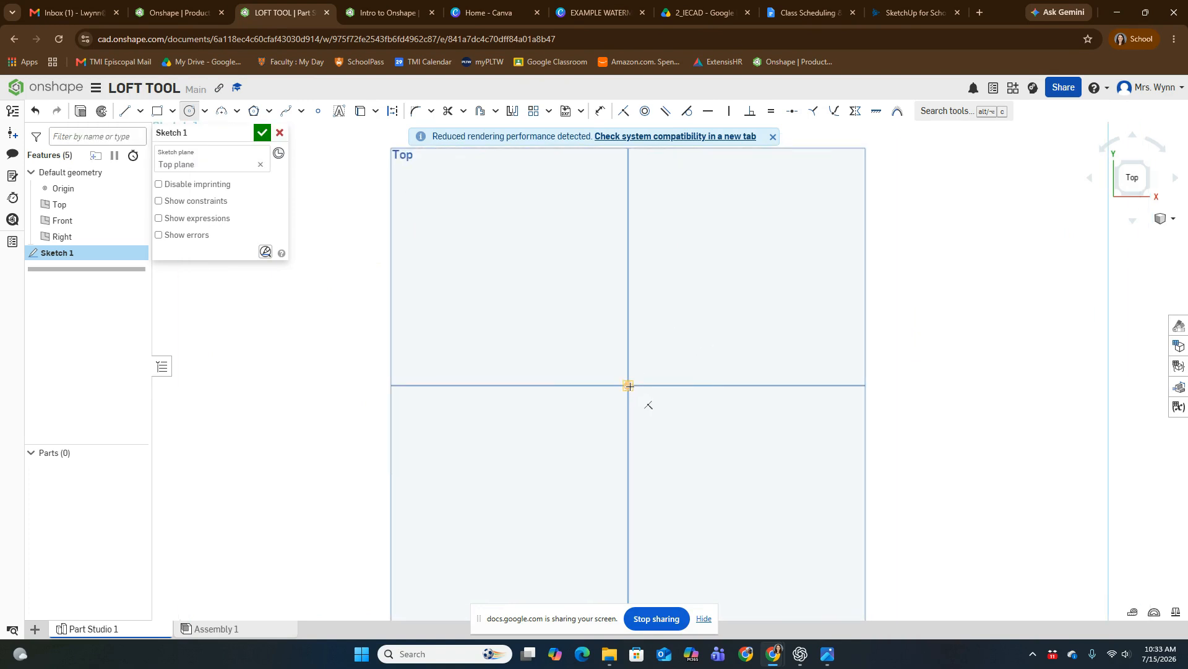
{"action": "left_click", "coordinate": [629, 385]}
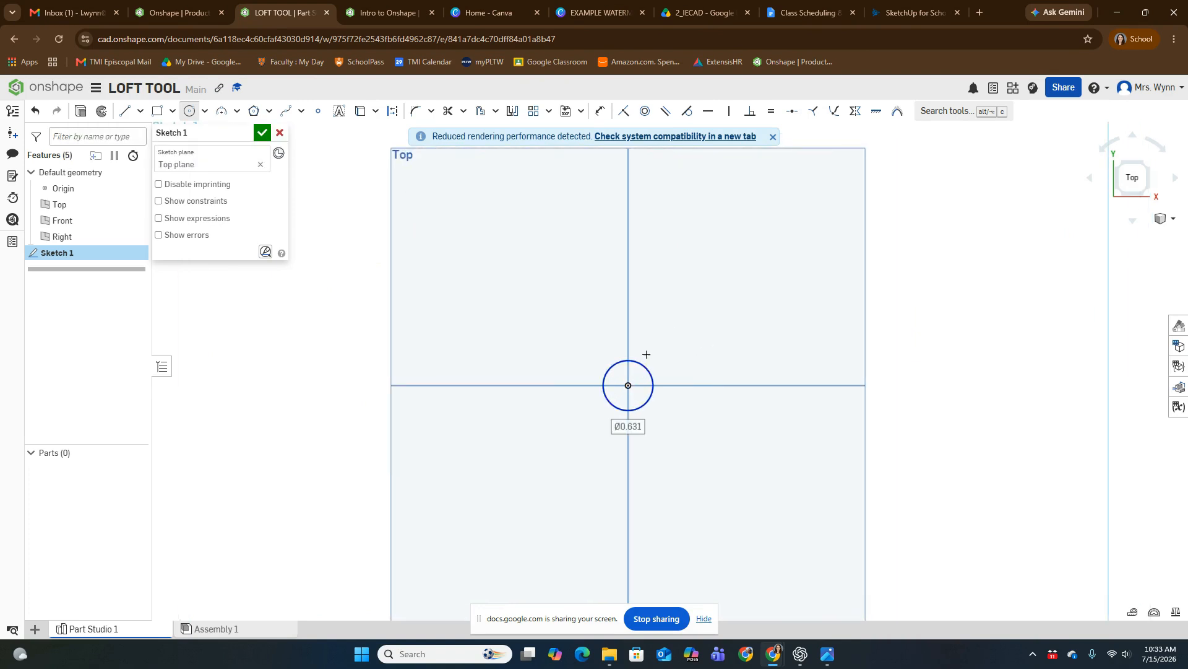
{"action": "left_click", "coordinate": [643, 365]}
Step: Dimension the circle's diameter to 0.5 in and finish the sketch
{"action": "key", "text": "u"}
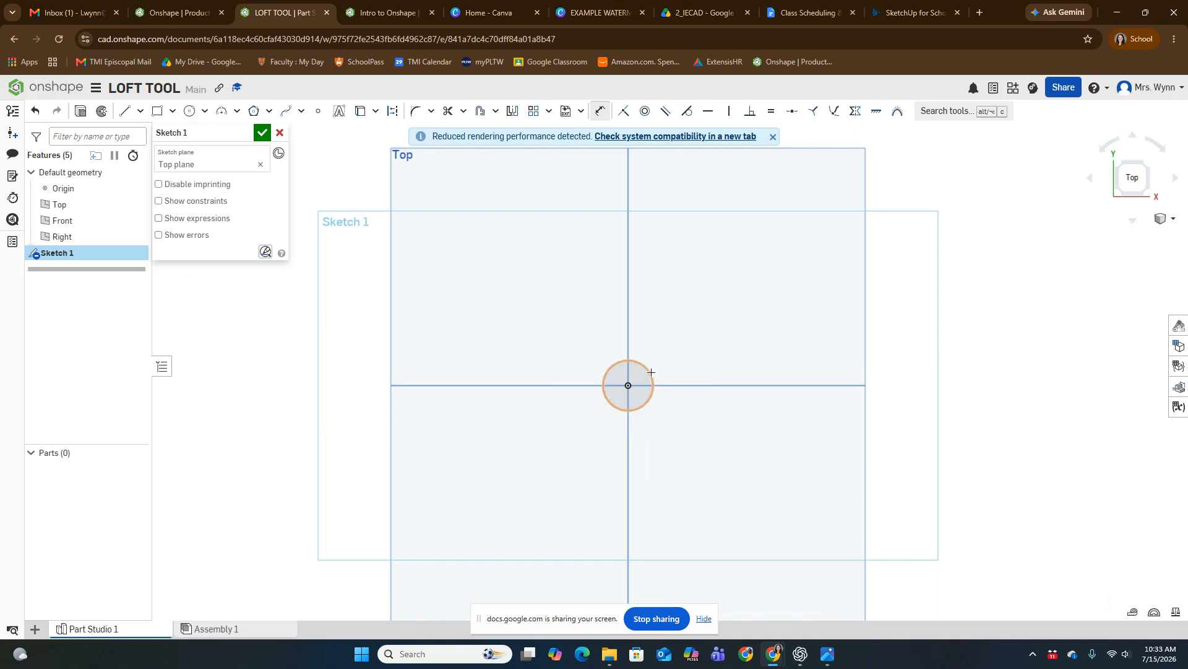
{"action": "left_click", "coordinate": [650, 372]}
{"action": "left_click", "coordinate": [638, 349]}
{"action": "type", "text": "0.5"}
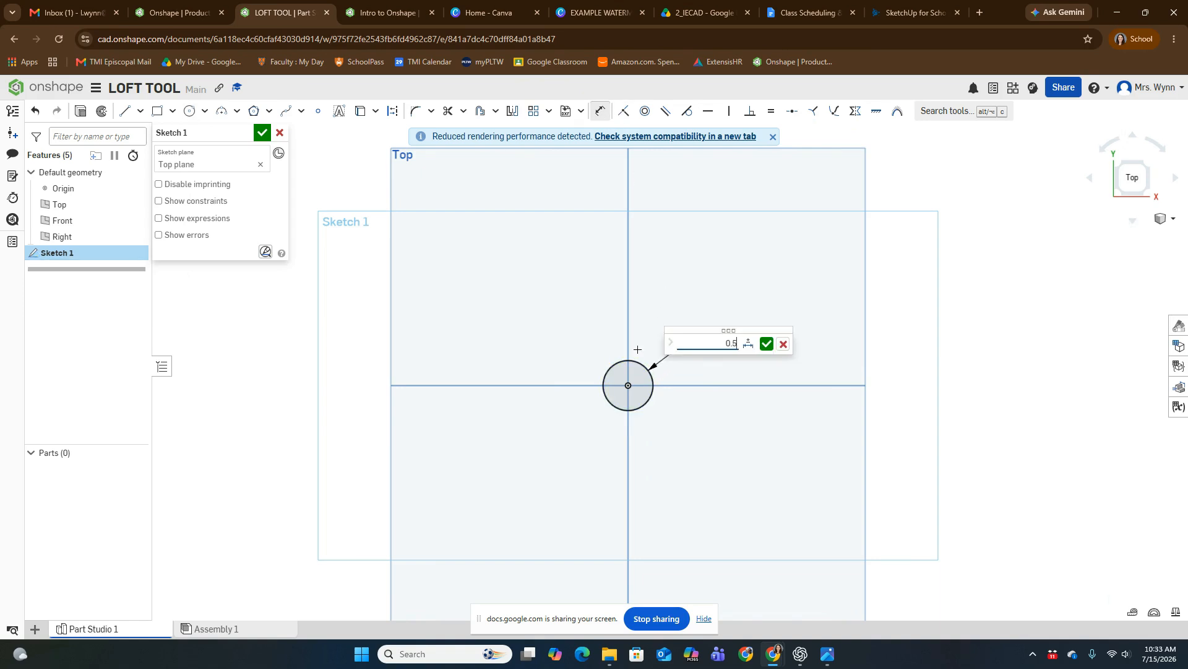
{"action": "key", "text": "Return"}
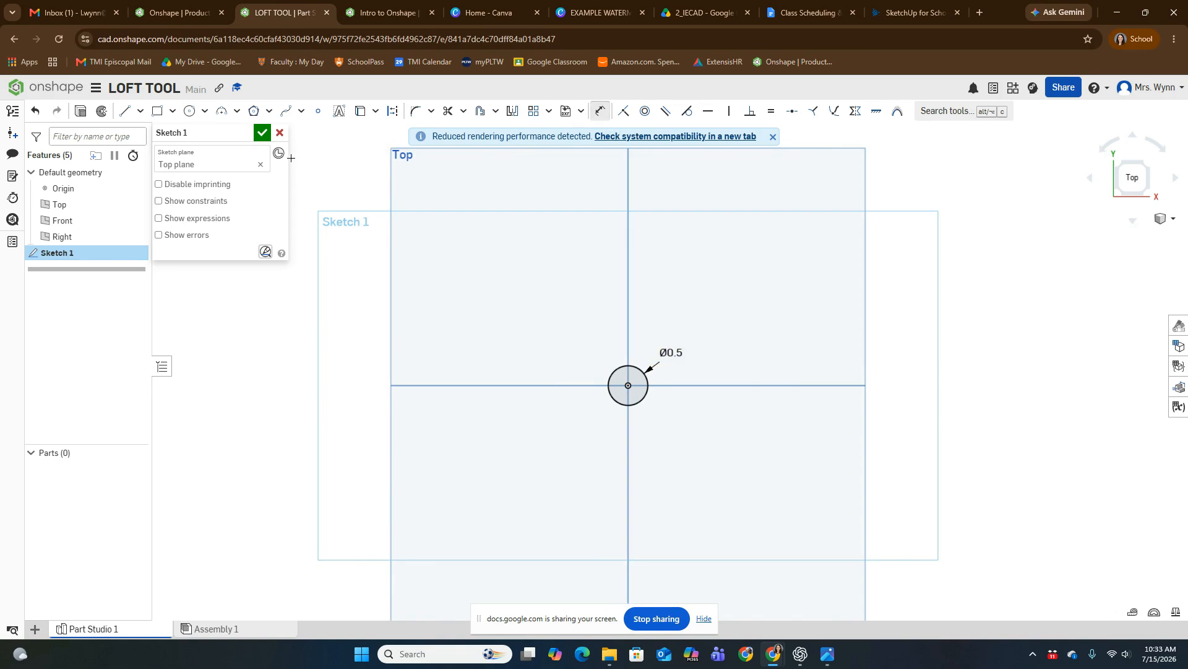
{"action": "left_click", "coordinate": [262, 133]}
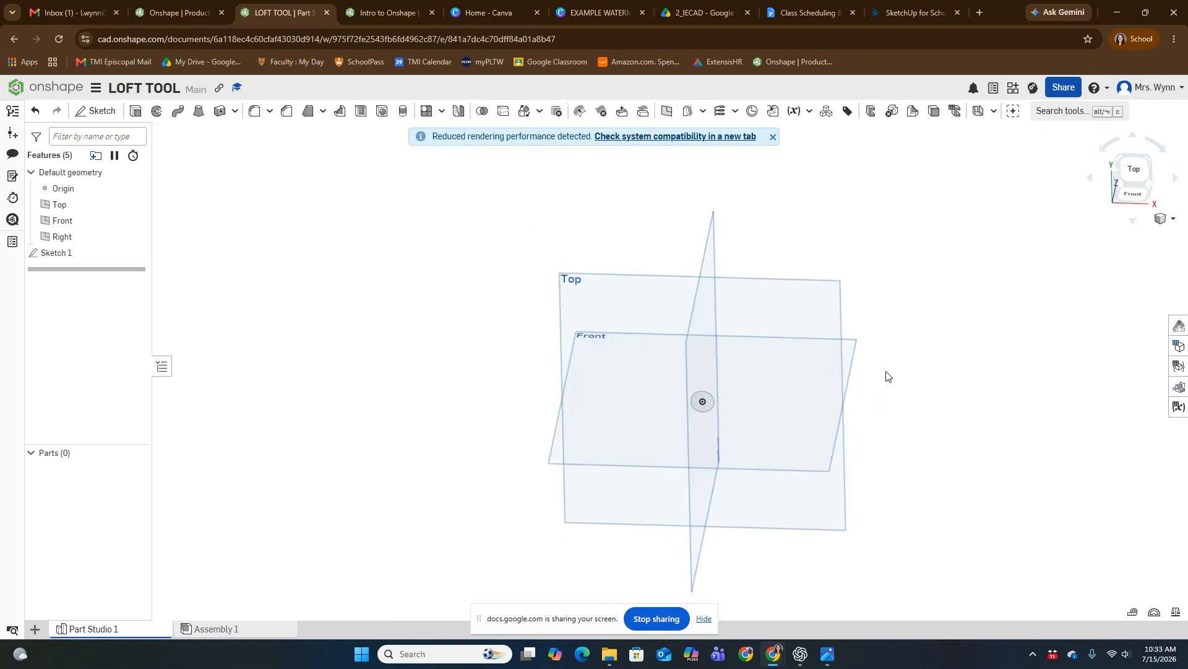
Step: Examine the circle's position relative to the default planes from isometric and front views
{"action": "right_click_drag", "start_coordinate": [887, 371], "coordinate": [760, 365]}
{"action": "left_click", "coordinate": [1149, 182]}
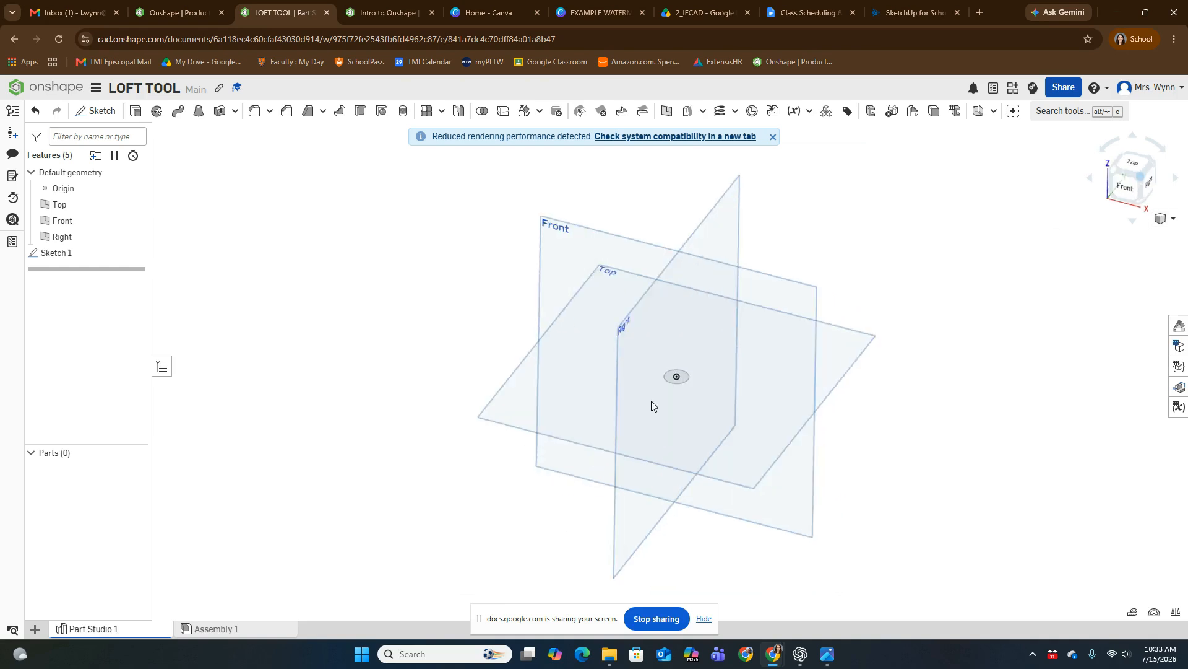
{"action": "scroll", "coordinate": [674, 397], "scroll_direction": "up", "scroll_amount": 5}
{"action": "scroll", "coordinate": [676, 351], "scroll_direction": "down", "scroll_amount": 2}
{"action": "middle_click_drag", "start_coordinate": [688, 335], "coordinate": [700, 361]}
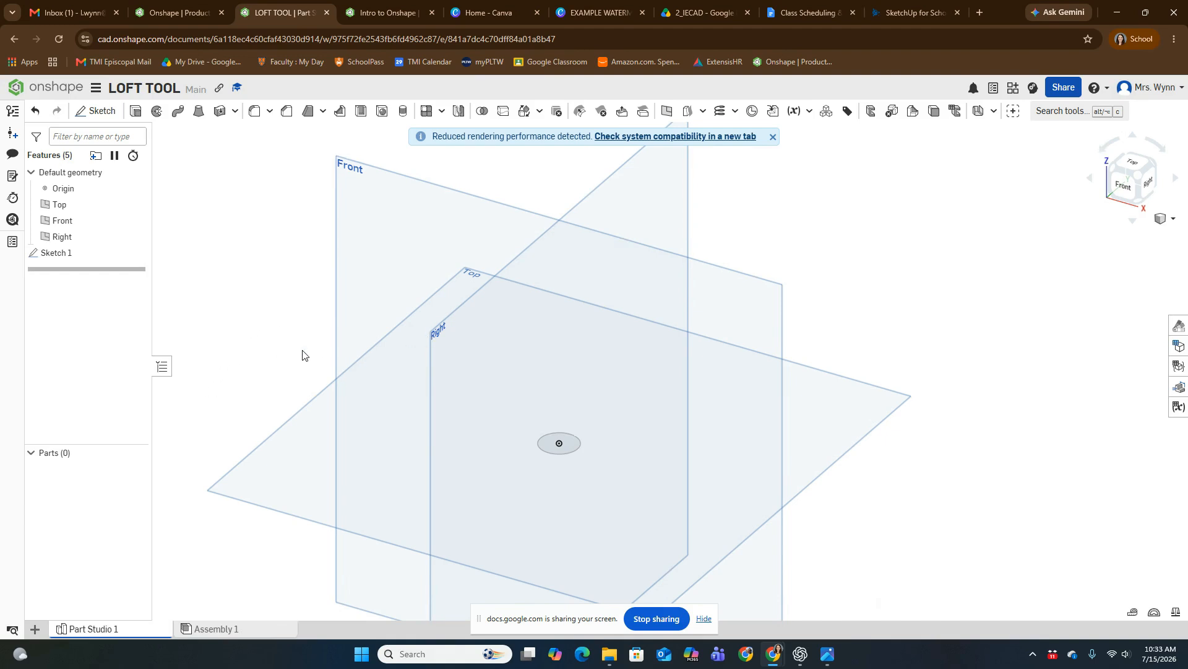
{"action": "left_click", "coordinate": [1119, 191]}
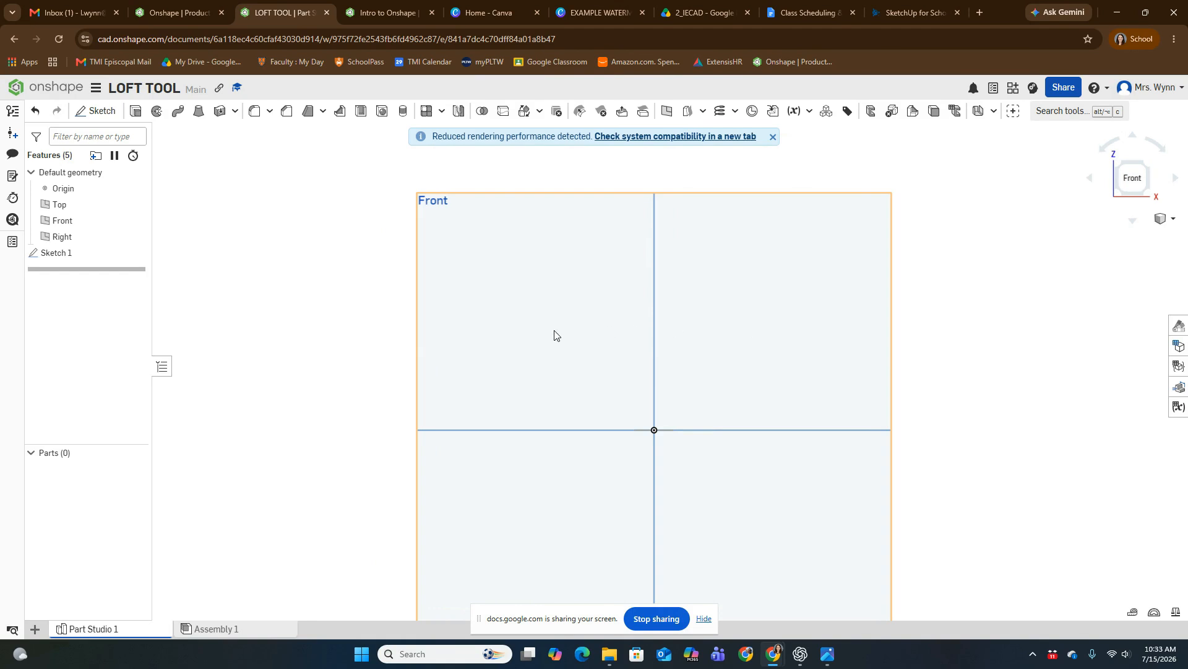
{"action": "left_click", "coordinate": [1141, 173]}
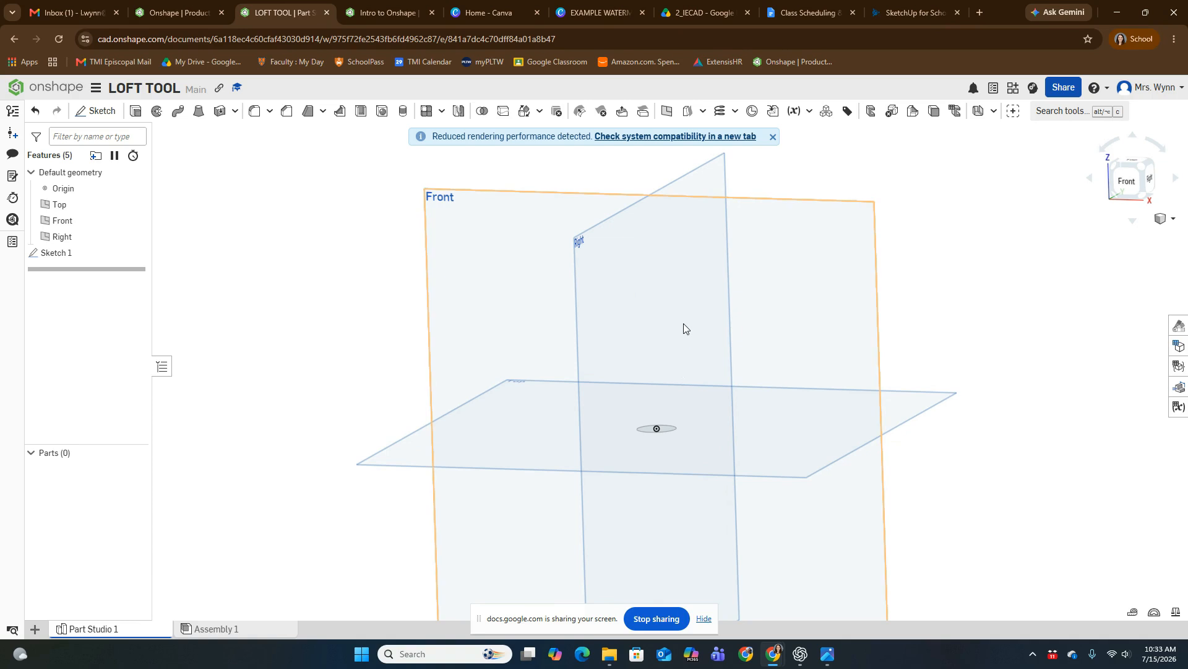
{"action": "left_click", "coordinate": [1138, 170]}
{"action": "middle_click_drag", "start_coordinate": [716, 371], "coordinate": [488, 340]}
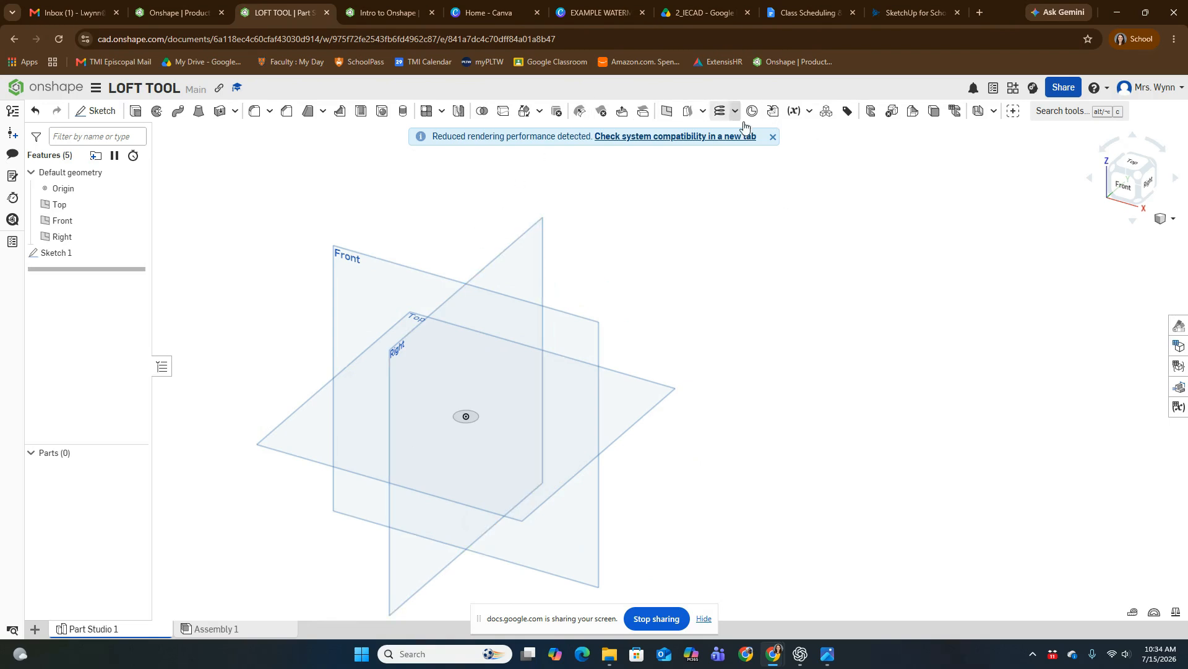
Step: Dismiss the rendering notice and start a new offset construction plane referencing the Top plane
{"action": "left_click", "coordinate": [773, 137]}
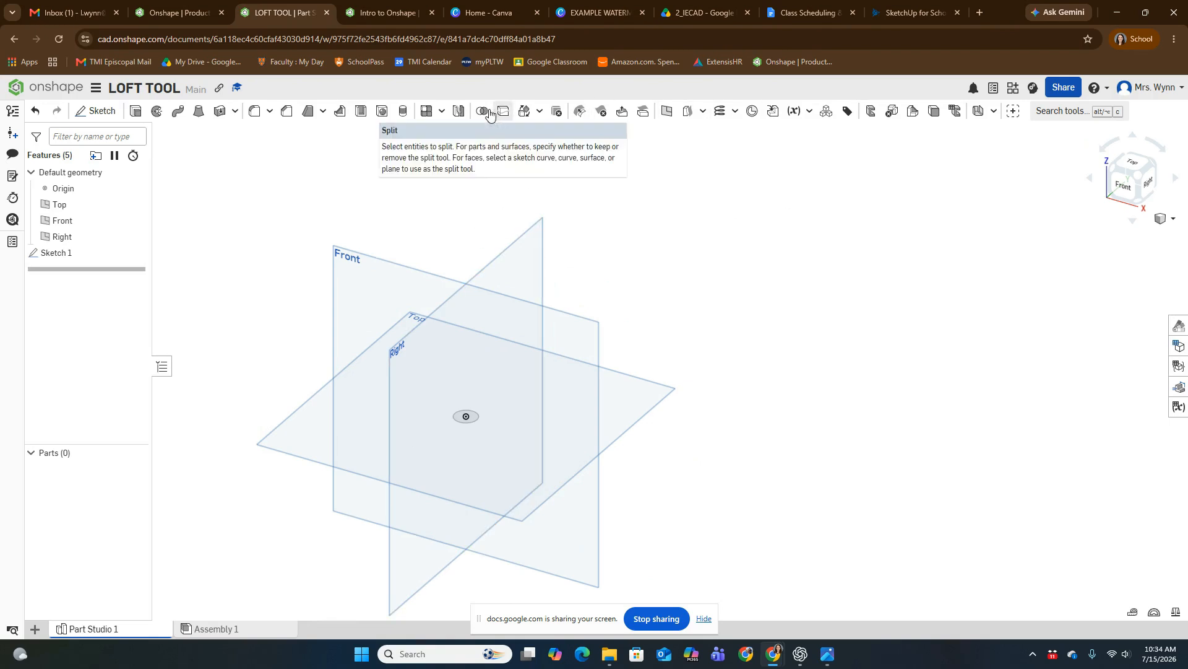
{"action": "left_click", "coordinate": [667, 114]}
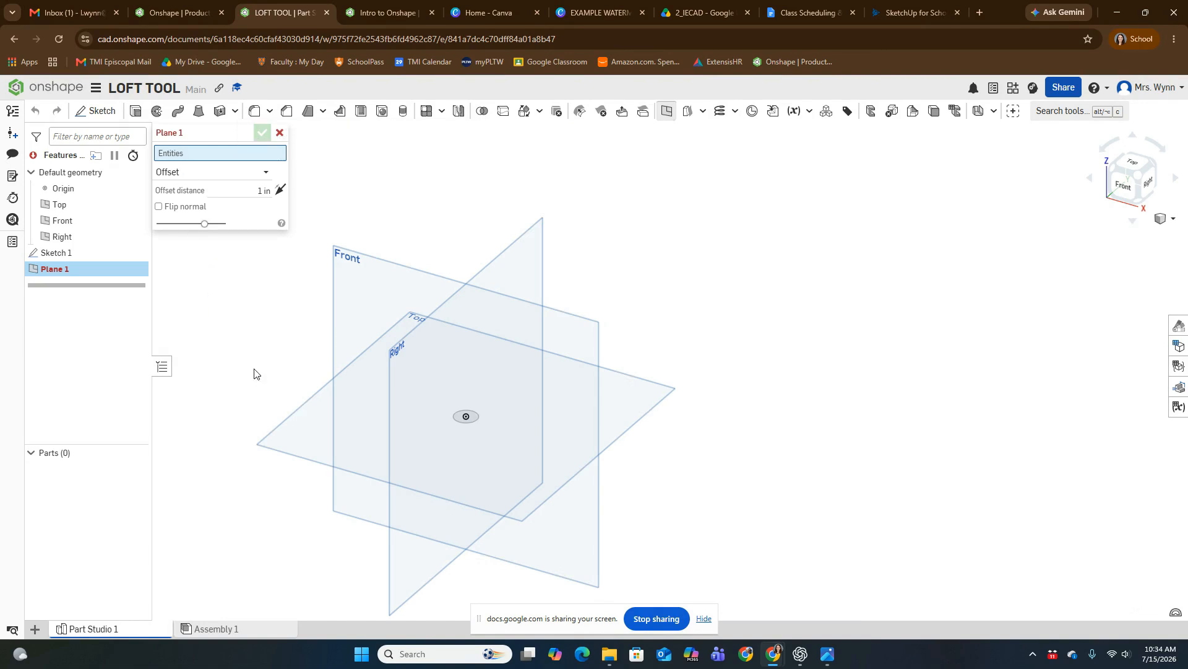
{"action": "left_click", "coordinate": [309, 443]}
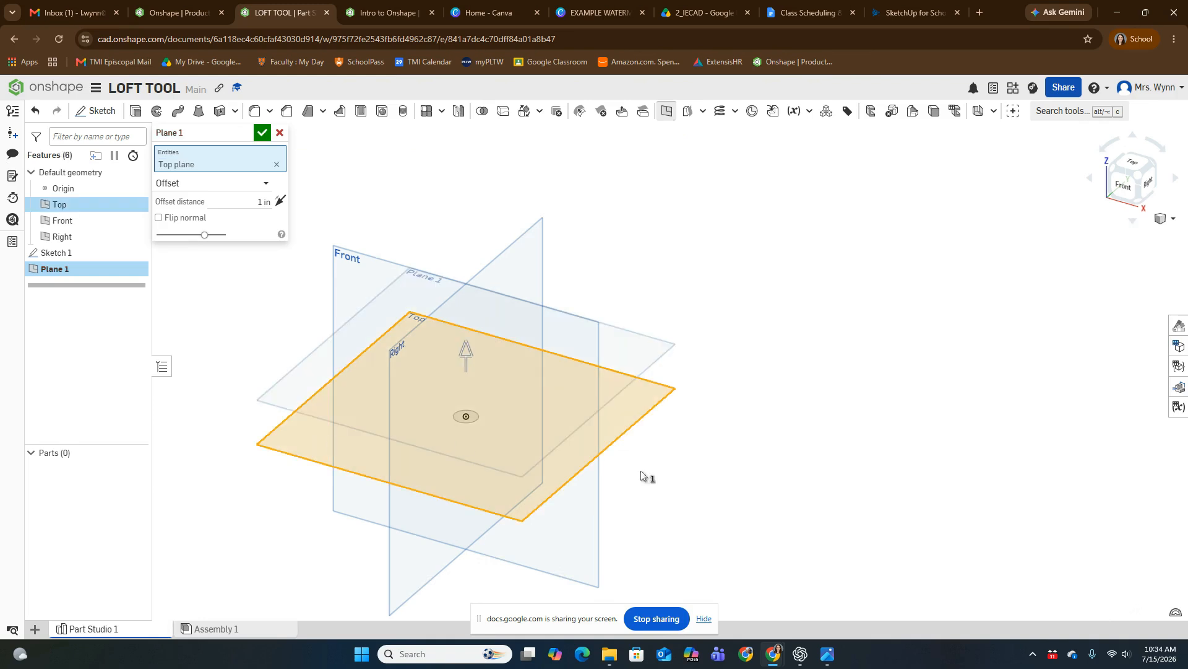
{"action": "scroll", "coordinate": [426, 282], "scroll_direction": "up", "scroll_amount": 5}
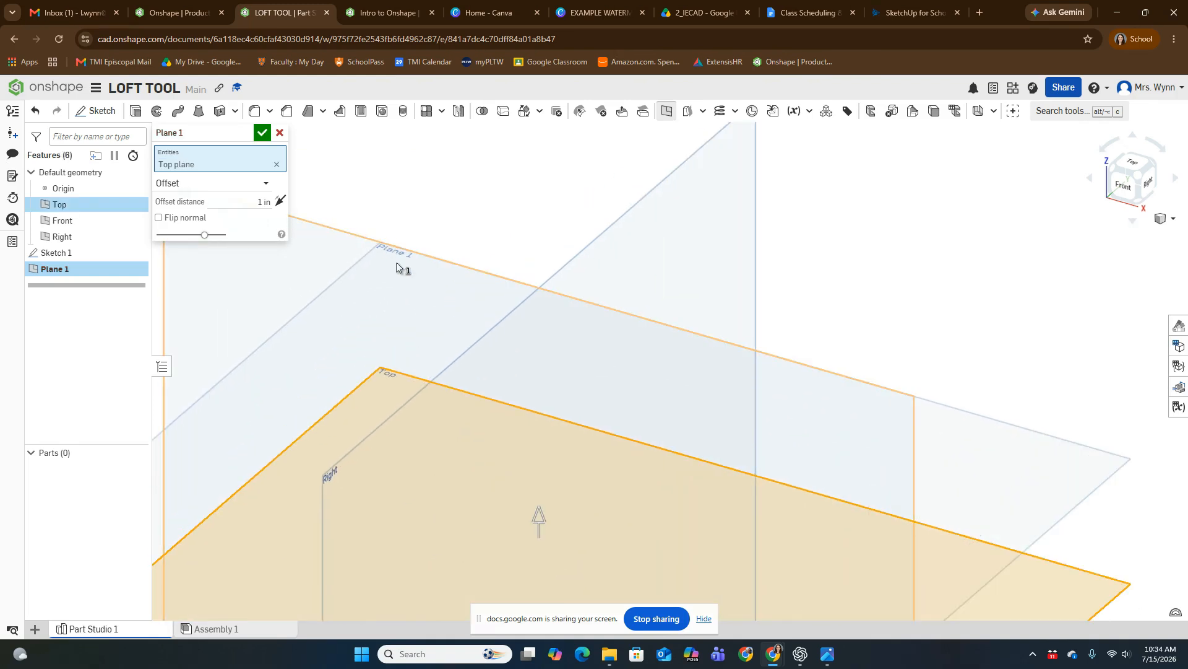
{"action": "scroll", "coordinate": [403, 245], "scroll_direction": "down", "scroll_amount": 4}
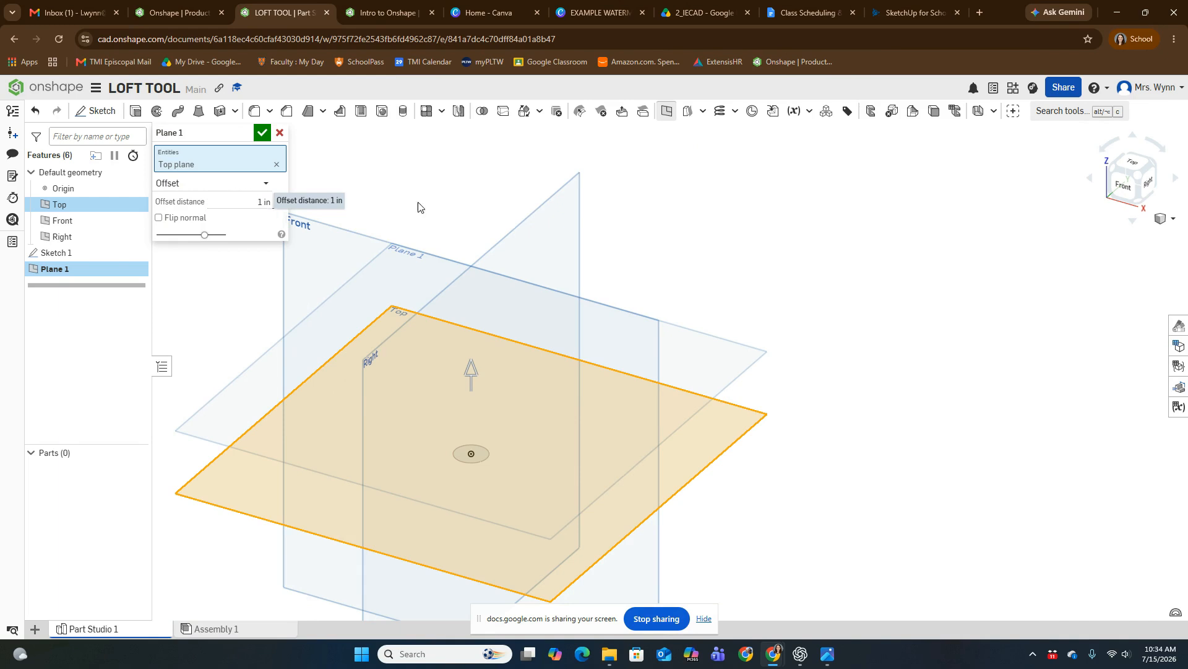
{"action": "left_click", "coordinate": [1124, 184]}
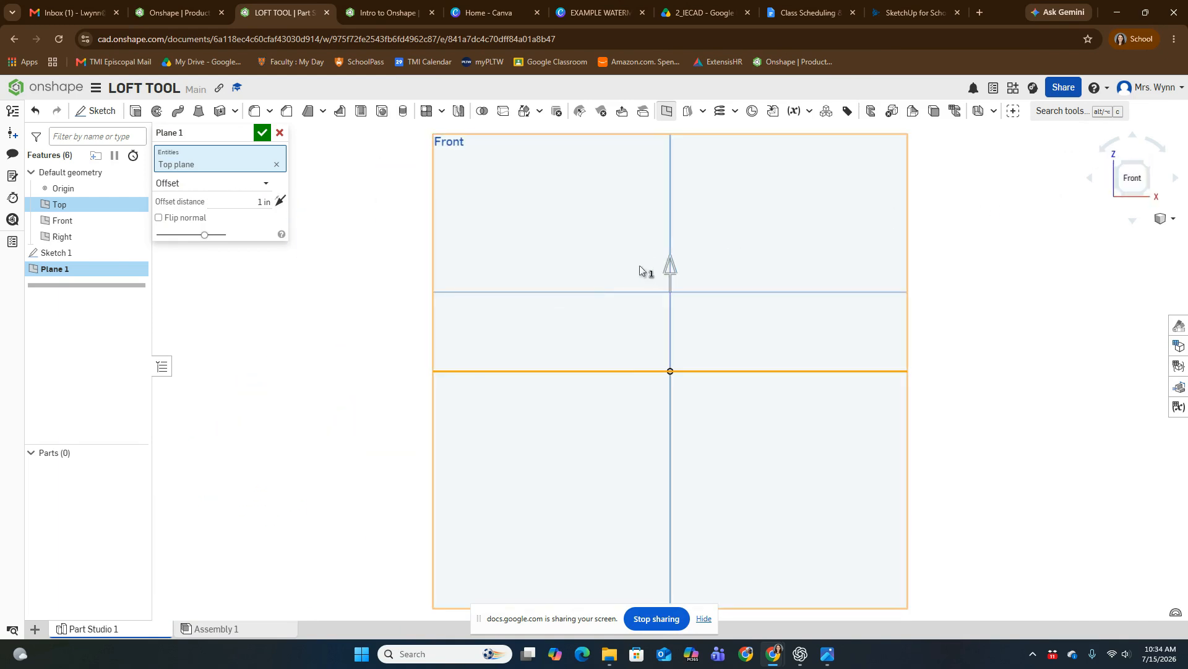
{"action": "scroll", "coordinate": [678, 303], "scroll_direction": "up", "scroll_amount": 3}
{"action": "right_click_drag", "start_coordinate": [683, 303], "coordinate": [740, 358]}
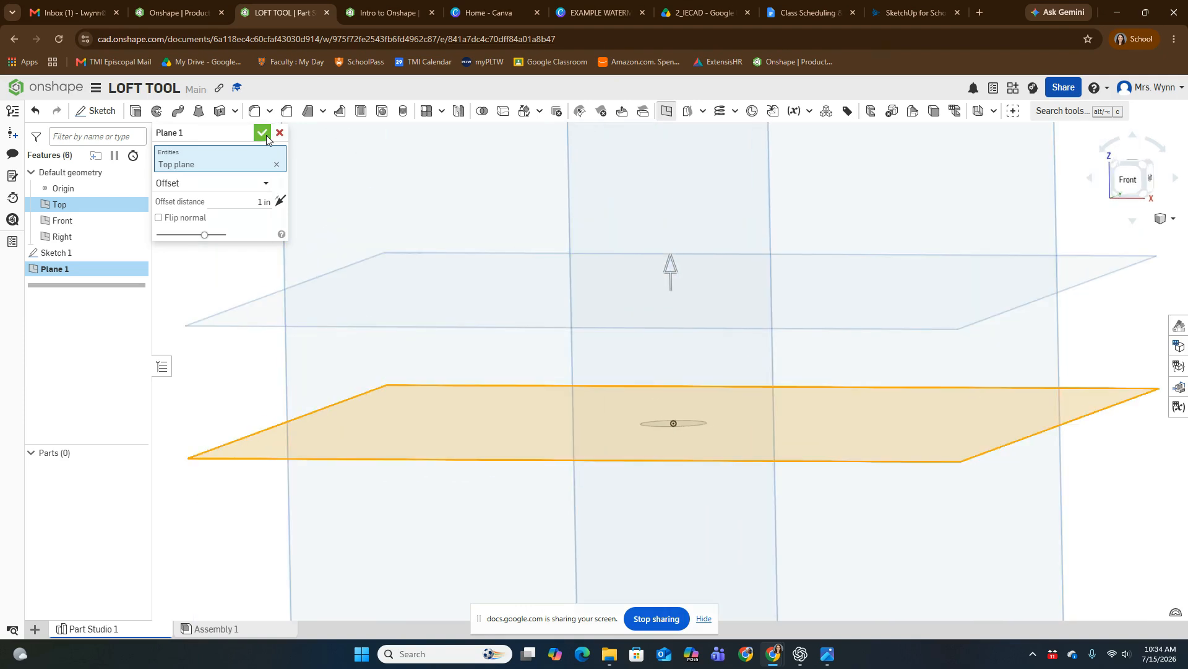
Step: Set the new plane's offset distance to 1.5 in above the Top plane
{"action": "left_click", "coordinate": [257, 201]}
{"action": "left_click_drag", "start_coordinate": [672, 269], "coordinate": [671, 258]}
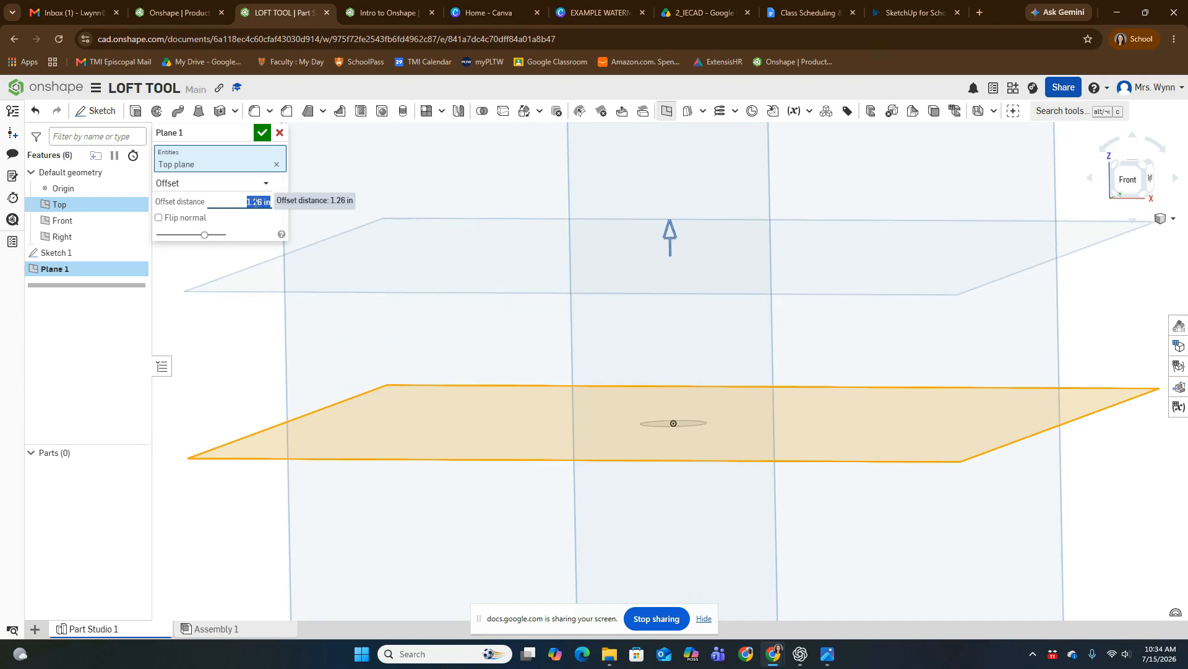
{"action": "type", "text": "1.5"}
{"action": "key", "text": "Return"}
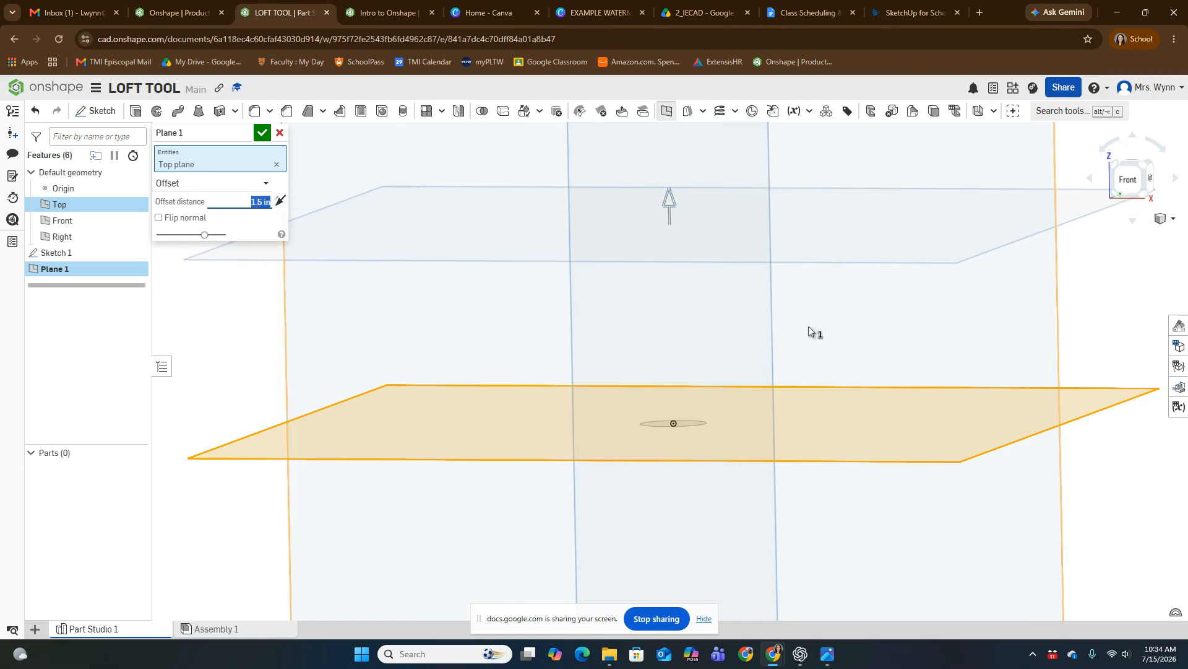
{"action": "middle_click_drag", "start_coordinate": [675, 365], "coordinate": [687, 403]}
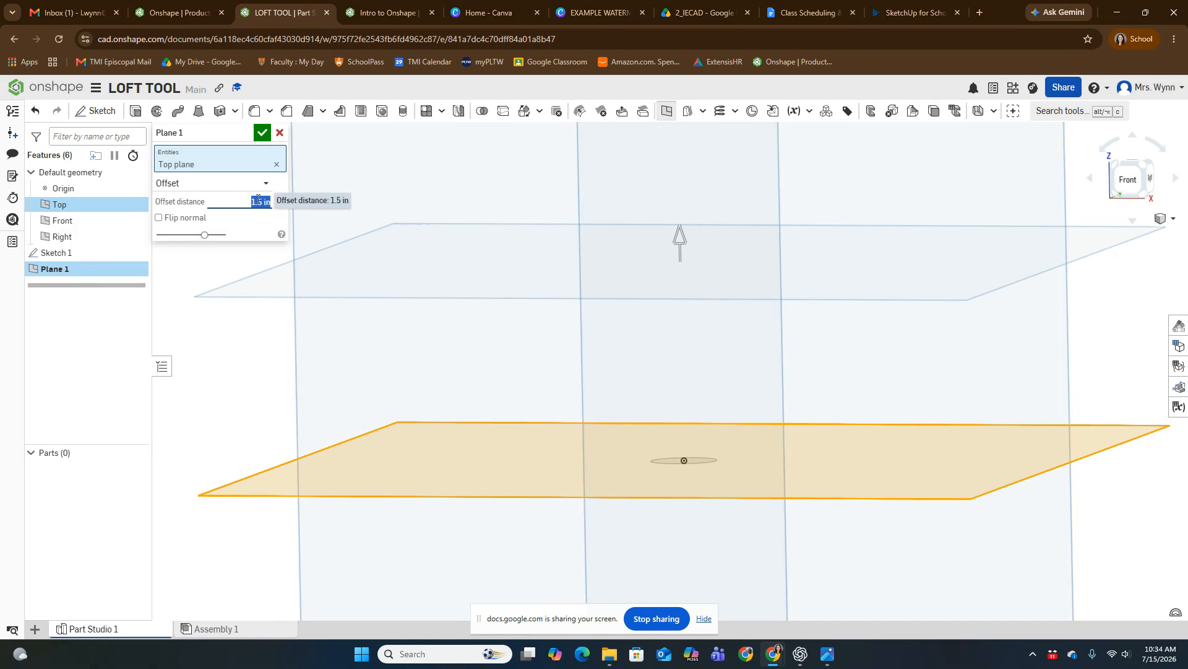
Step: Try the opposite offset direction below the Top plane and restore the upward direction
{"action": "left_click", "coordinate": [247, 202]}
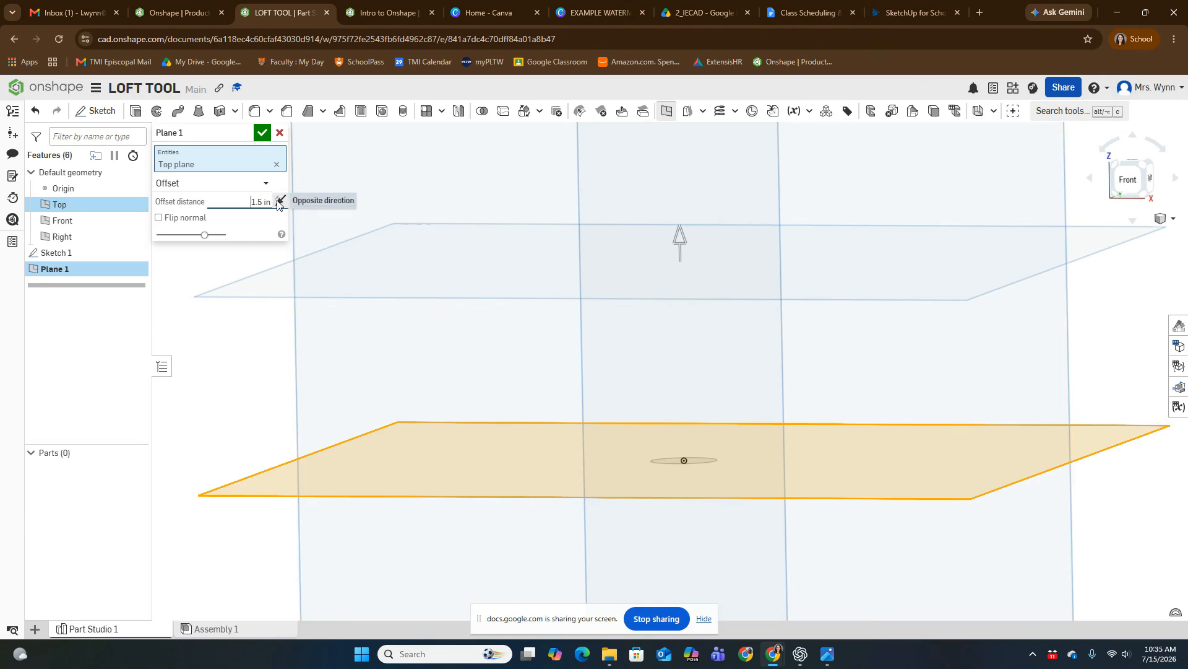
{"action": "left_click", "coordinate": [279, 201]}
{"action": "scroll", "coordinate": [755, 310], "scroll_direction": "down", "scroll_amount": 5}
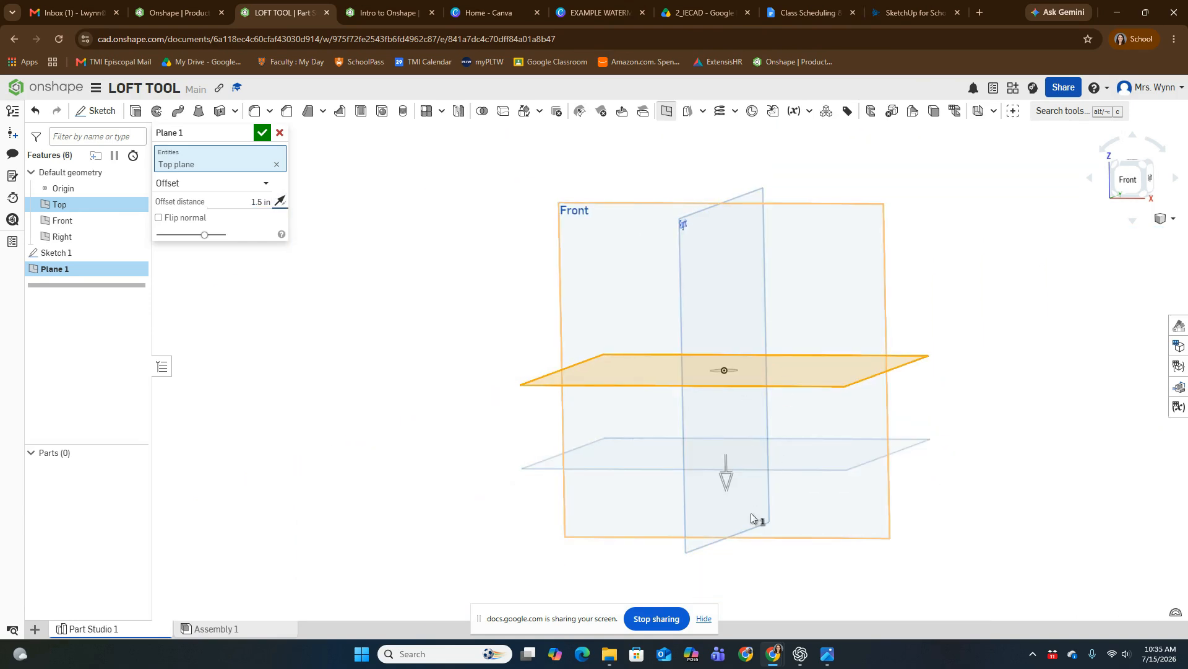
{"action": "left_click", "coordinate": [280, 202]}
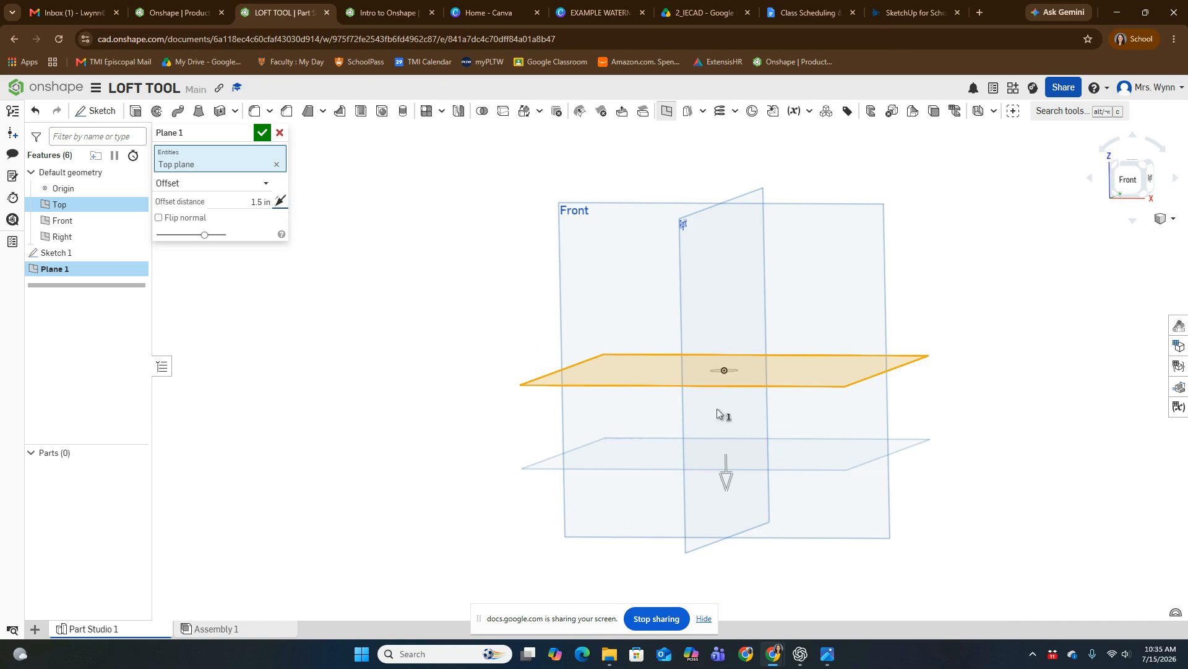
{"action": "scroll", "coordinate": [718, 370], "scroll_direction": "up", "scroll_amount": 3}
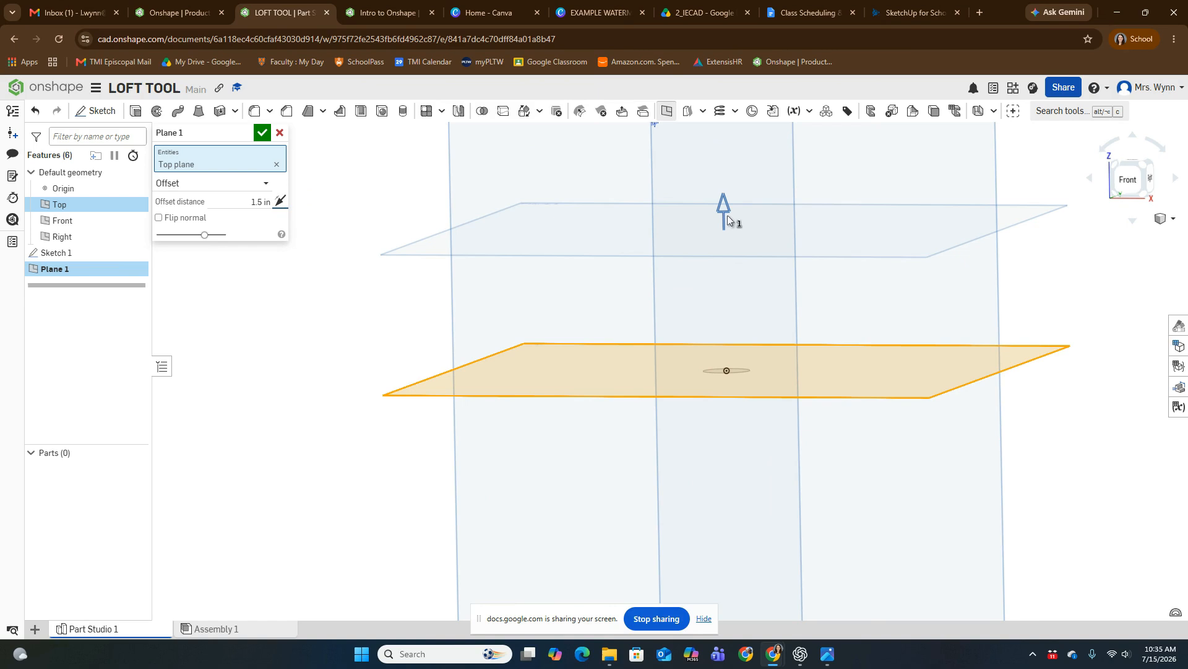
{"action": "middle_click_drag", "start_coordinate": [990, 265], "coordinate": [945, 341]}
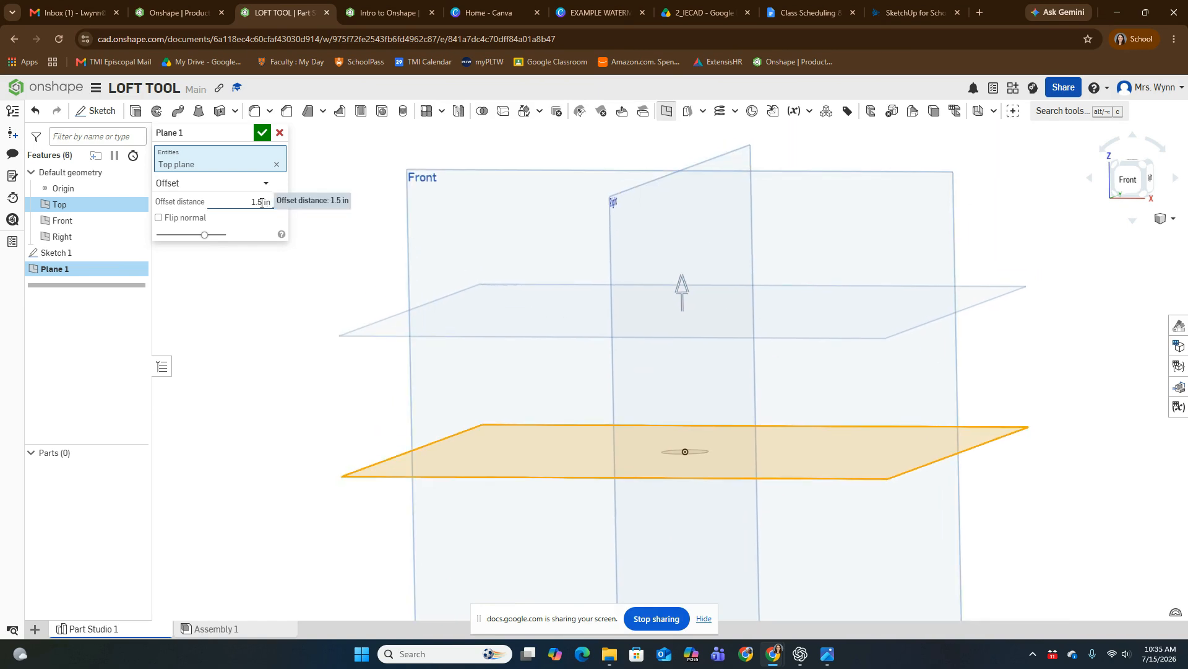
Step: Accept the offset plane and rename it "Middle Plane for Funnel"
{"action": "left_click", "coordinate": [264, 135]}
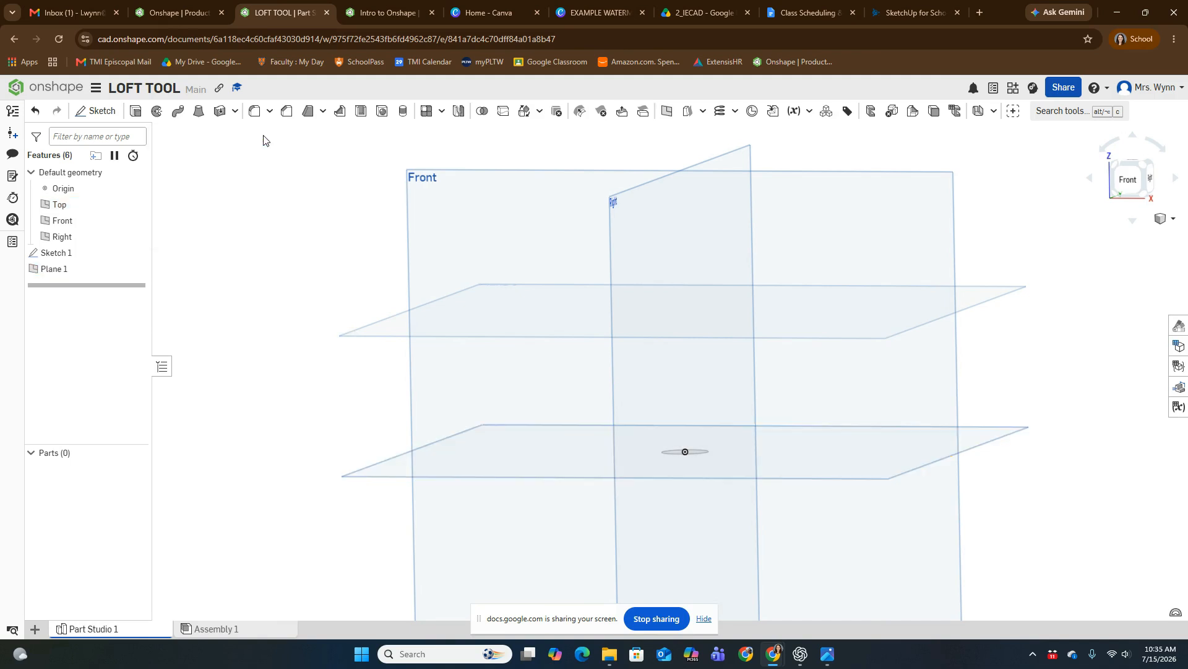
{"action": "right_click_drag", "start_coordinate": [859, 333], "coordinate": [1074, 346]}
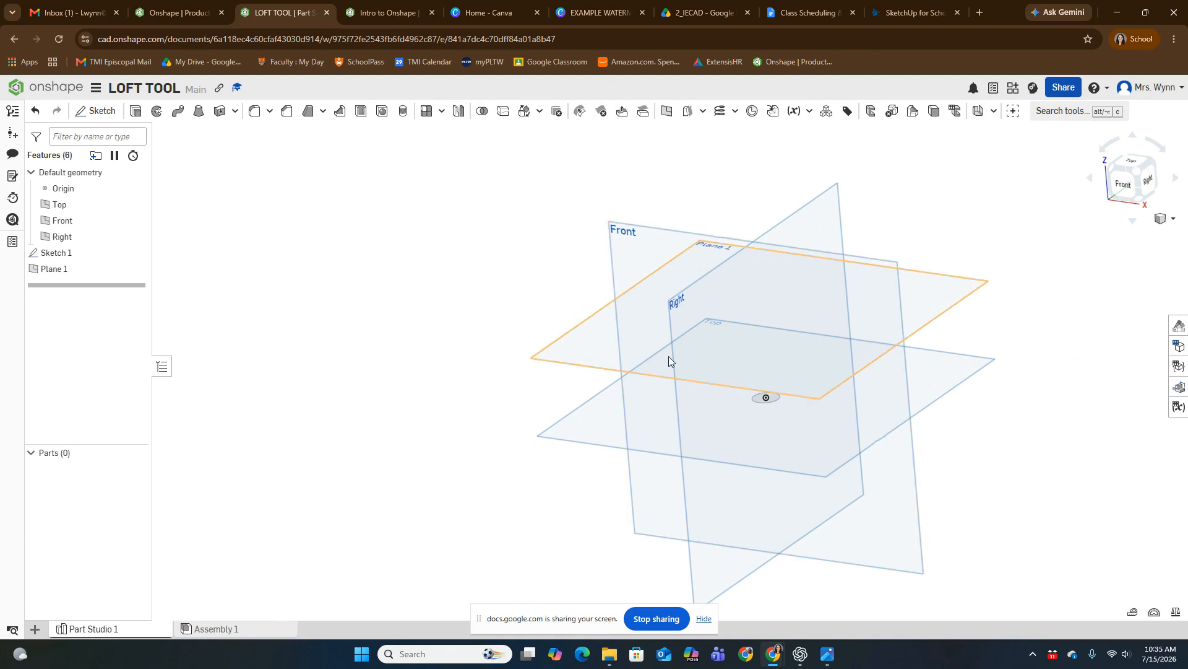
{"action": "right_click", "coordinate": [83, 271]}
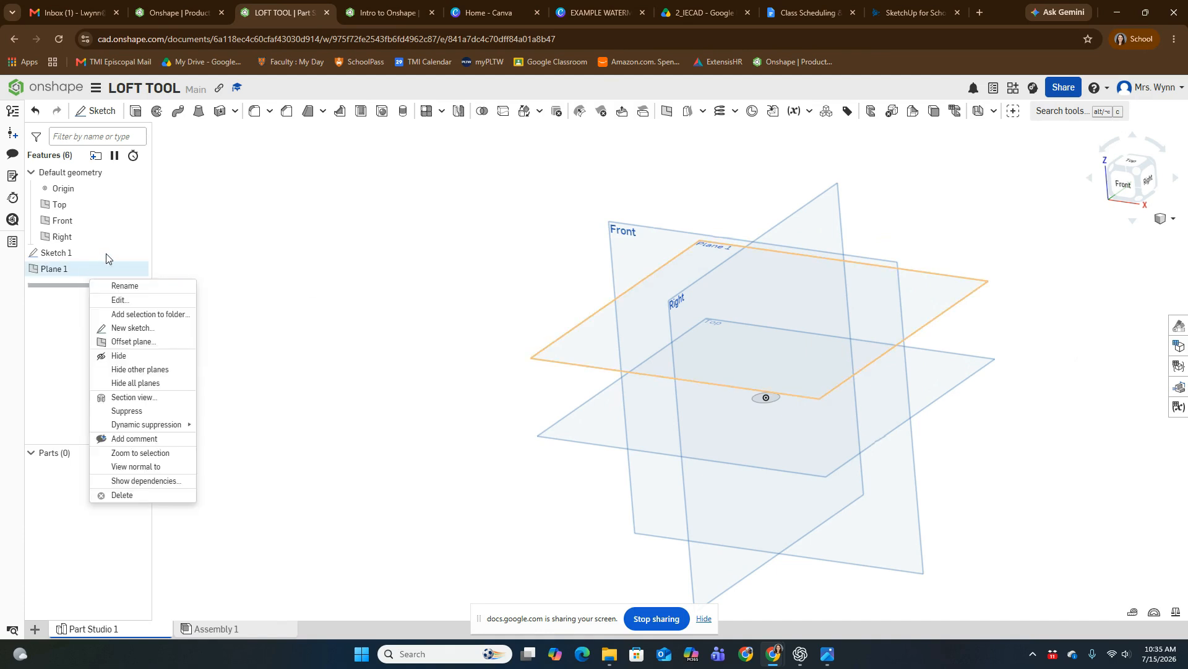
{"action": "left_click", "coordinate": [124, 286]}
{"action": "type", "text": "Mi"}
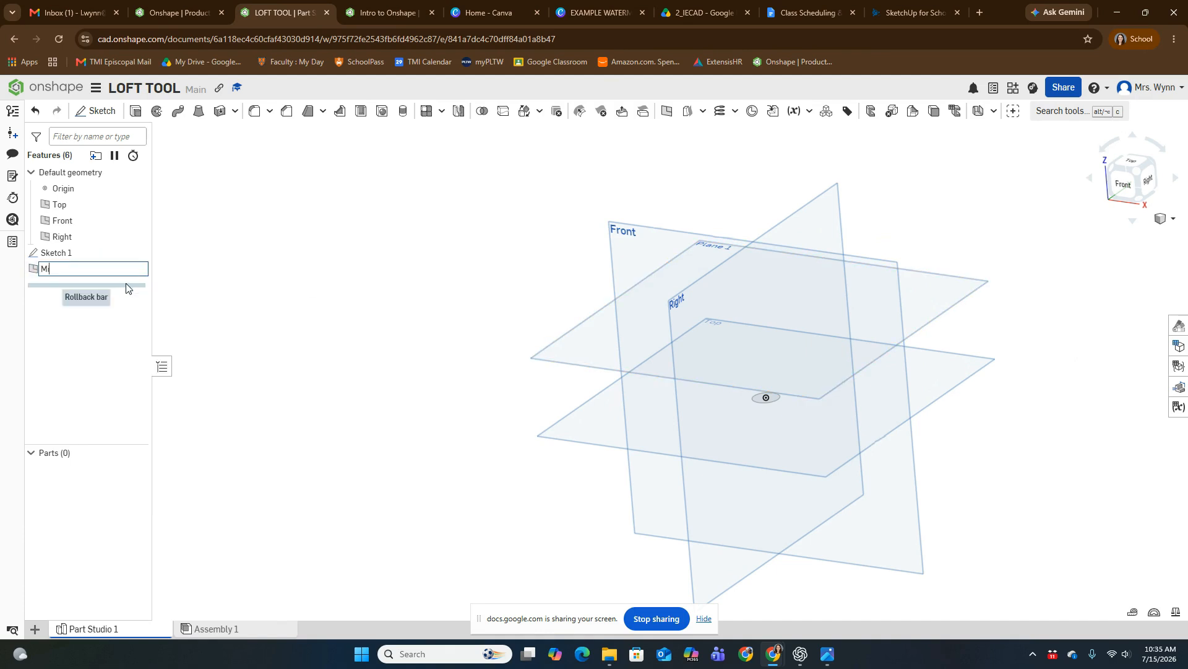
{"action": "type", "text": "ddle Plane for Funnel"}
{"action": "key", "text": "Return"}
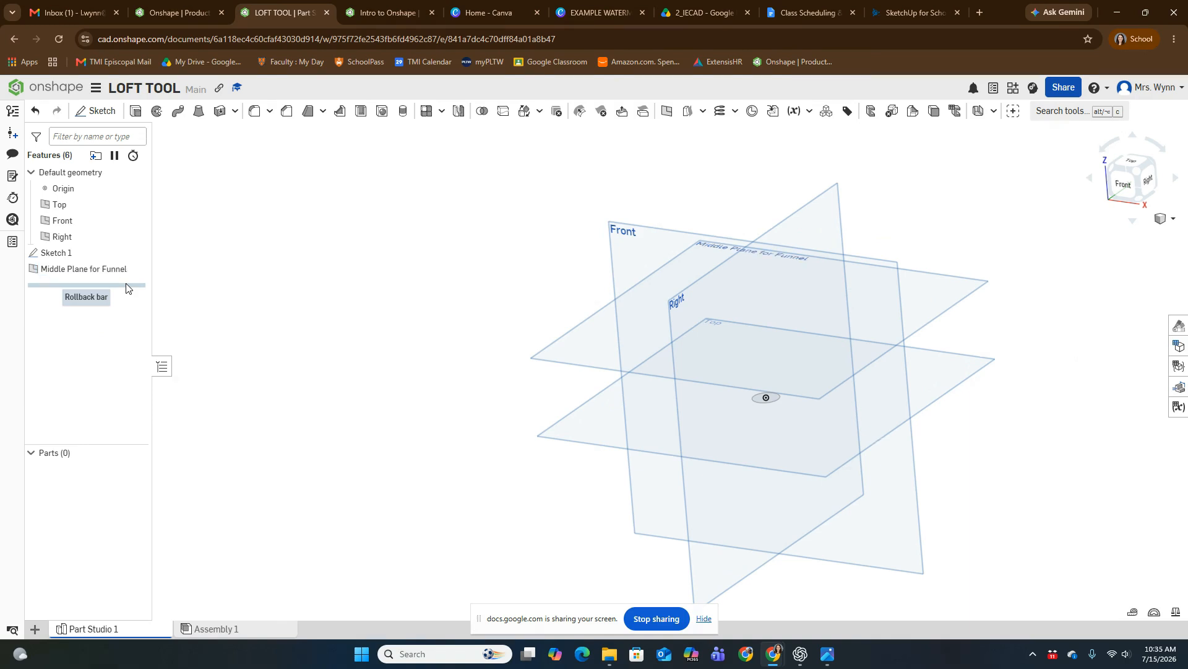
Step: Sketch a circle about 0.87 in in diameter on the Middle Plane for Funnel, centred on the origin
{"action": "scroll", "coordinate": [708, 230], "scroll_direction": "up", "scroll_amount": 5}
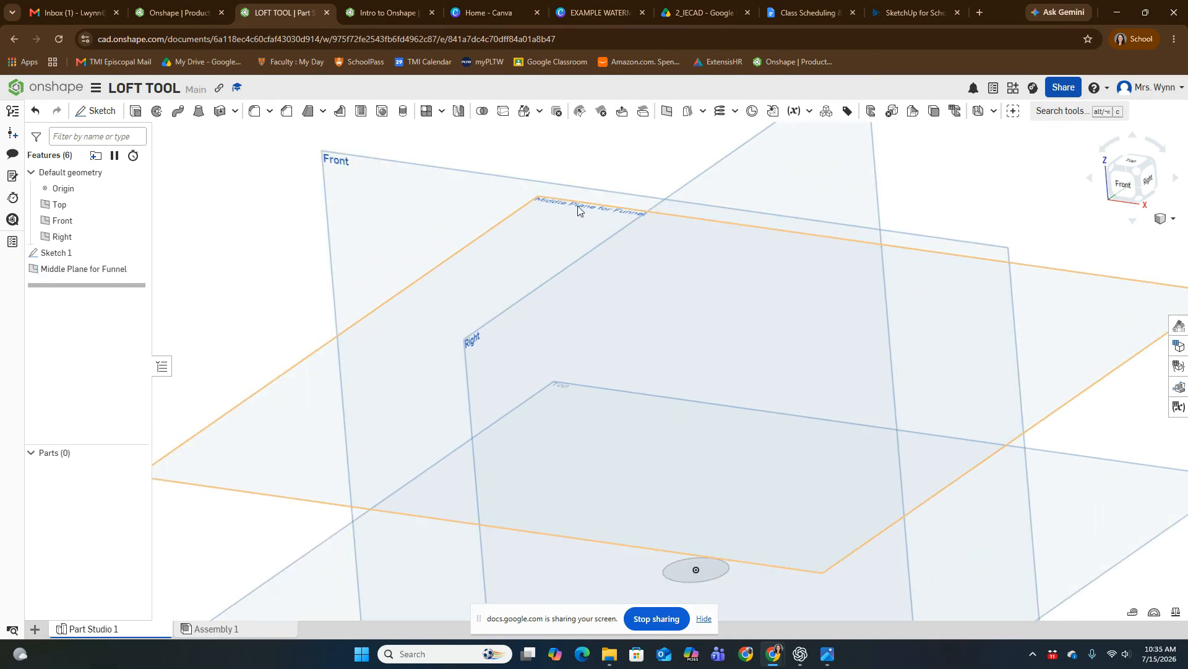
{"action": "scroll", "coordinate": [666, 252], "scroll_direction": "down", "scroll_amount": 3}
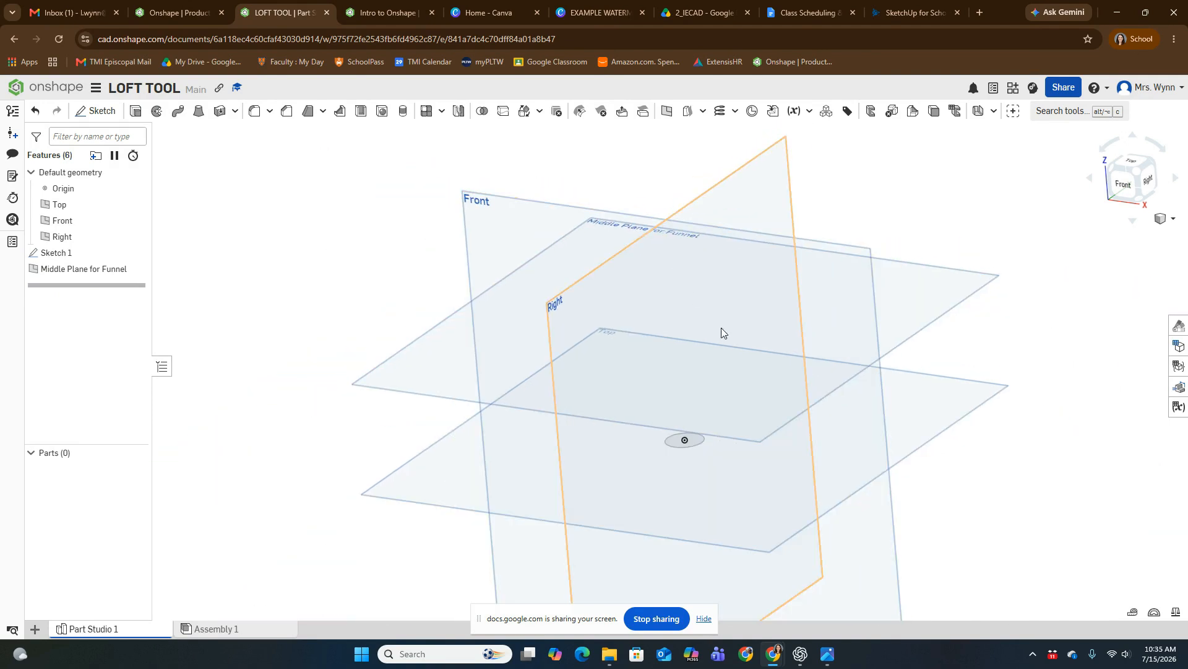
{"action": "middle_click_drag", "start_coordinate": [1007, 373], "coordinate": [917, 380]}
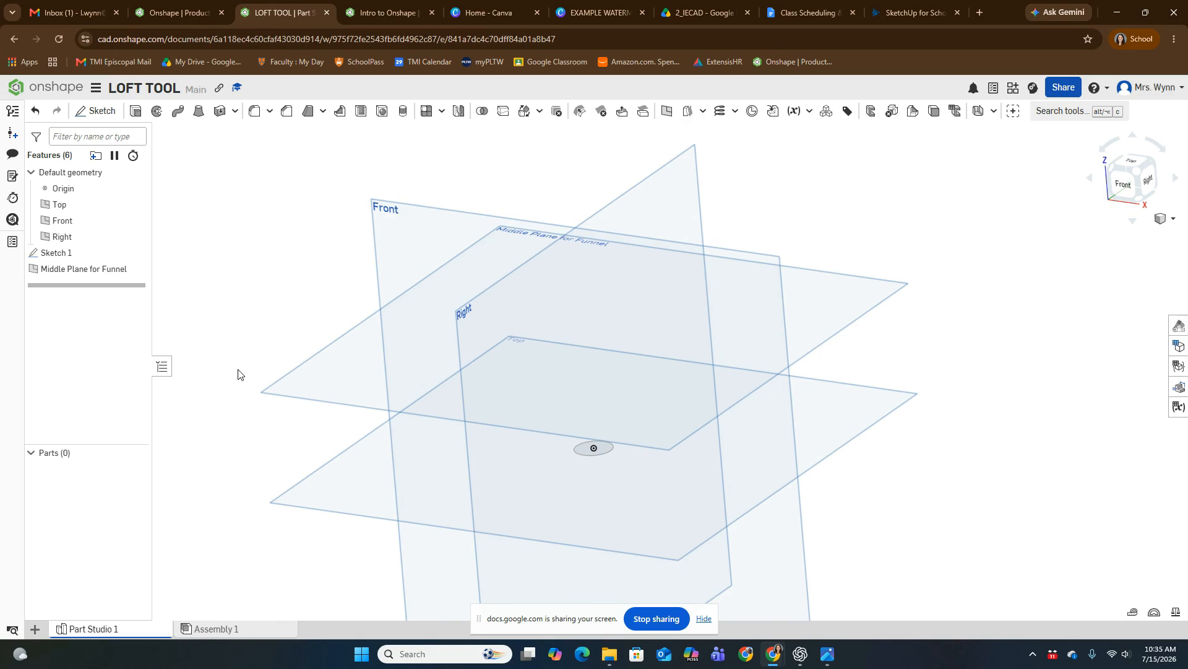
{"action": "left_click", "coordinate": [96, 110]}
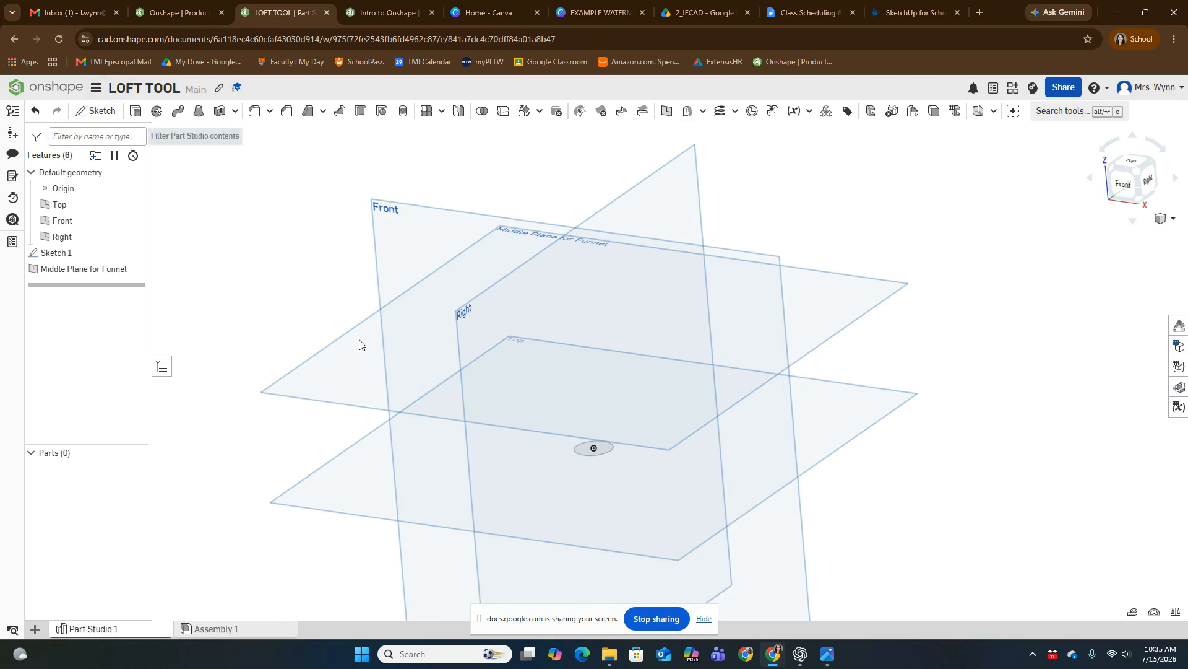
{"action": "left_click", "coordinate": [328, 376]}
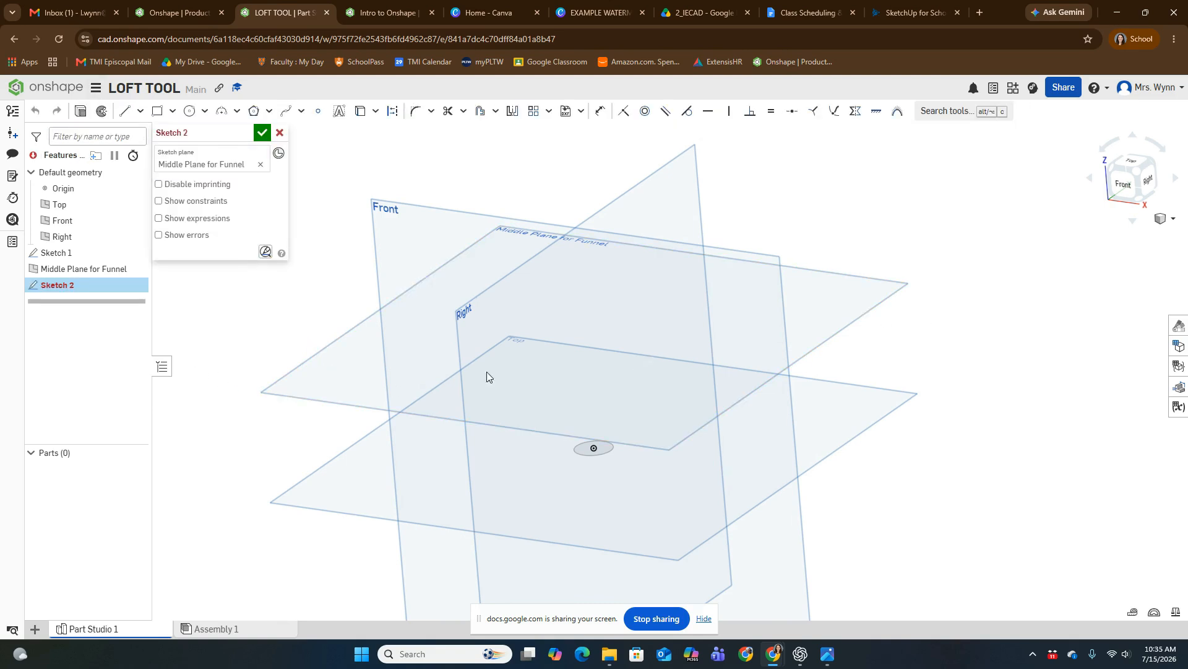
{"action": "left_click", "coordinate": [1127, 166]}
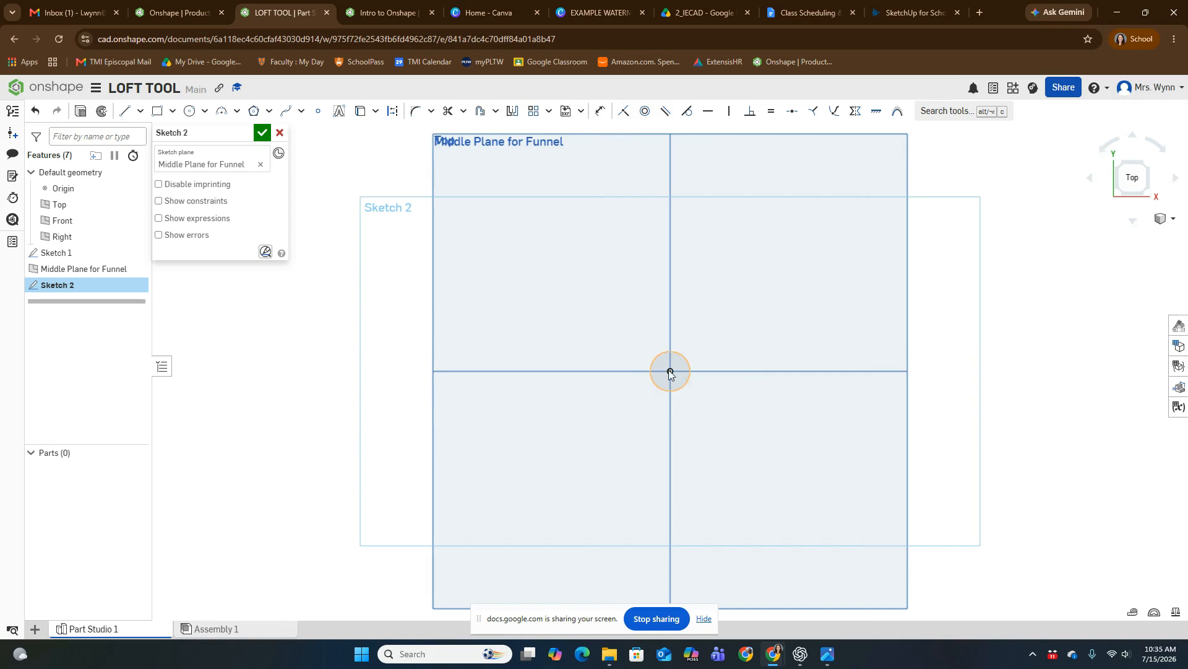
{"action": "scroll", "coordinate": [670, 373], "scroll_direction": "up", "scroll_amount": 3}
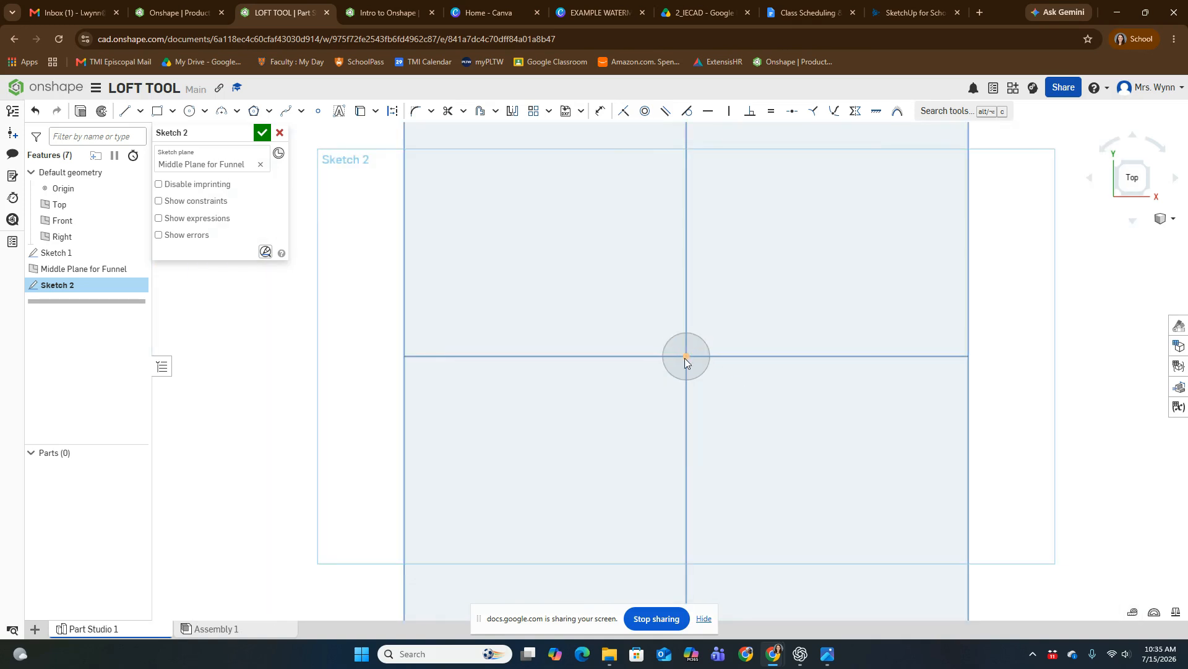
{"action": "left_click", "coordinate": [189, 111]}
{"action": "left_click", "coordinate": [687, 356]}
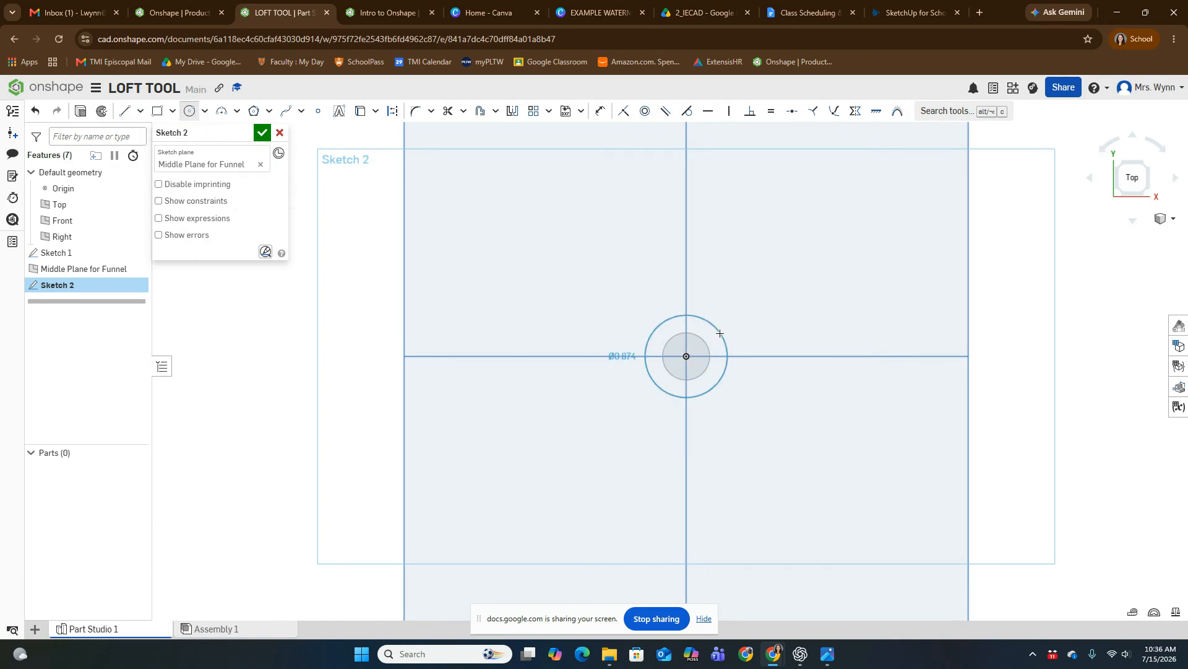
{"action": "left_click", "coordinate": [720, 333]}
Step: Dimension the new circle's diameter to 0.8 in
{"action": "left_click", "coordinate": [601, 110]}
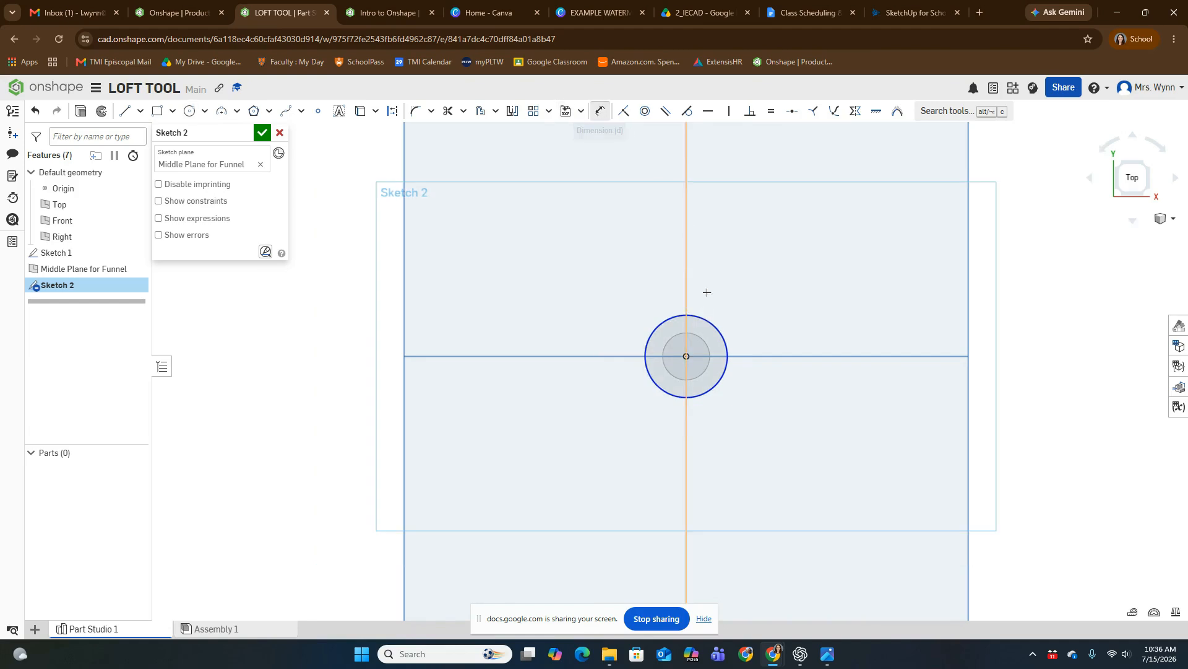
{"action": "left_click", "coordinate": [715, 323]}
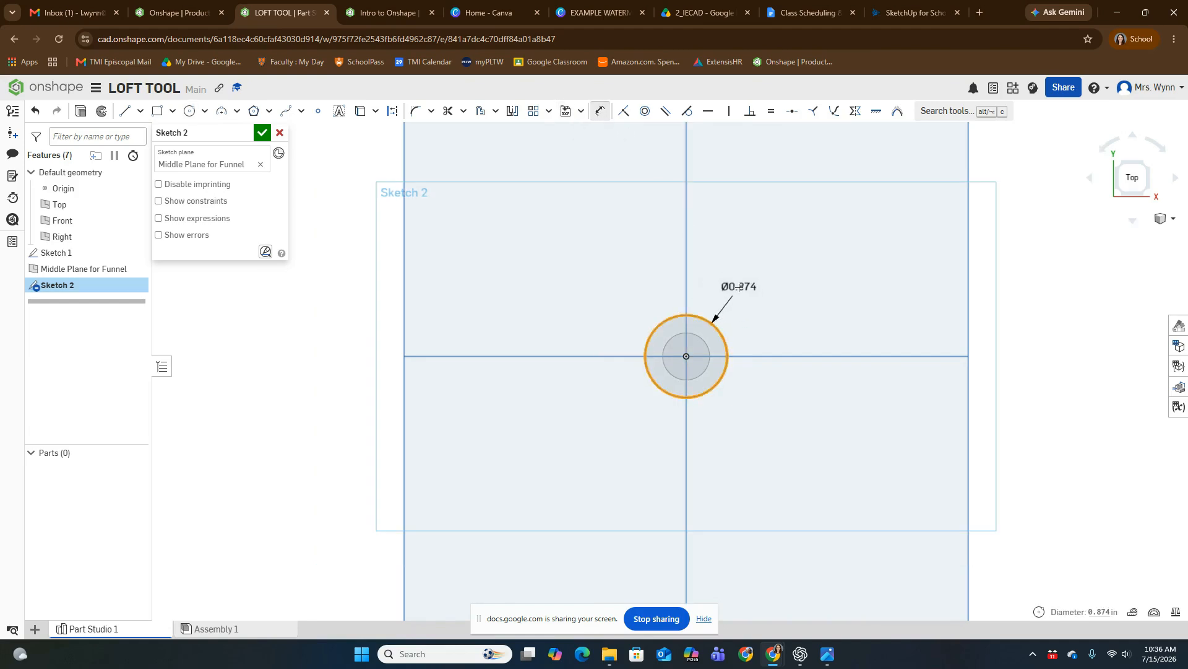
{"action": "left_click", "coordinate": [738, 282]}
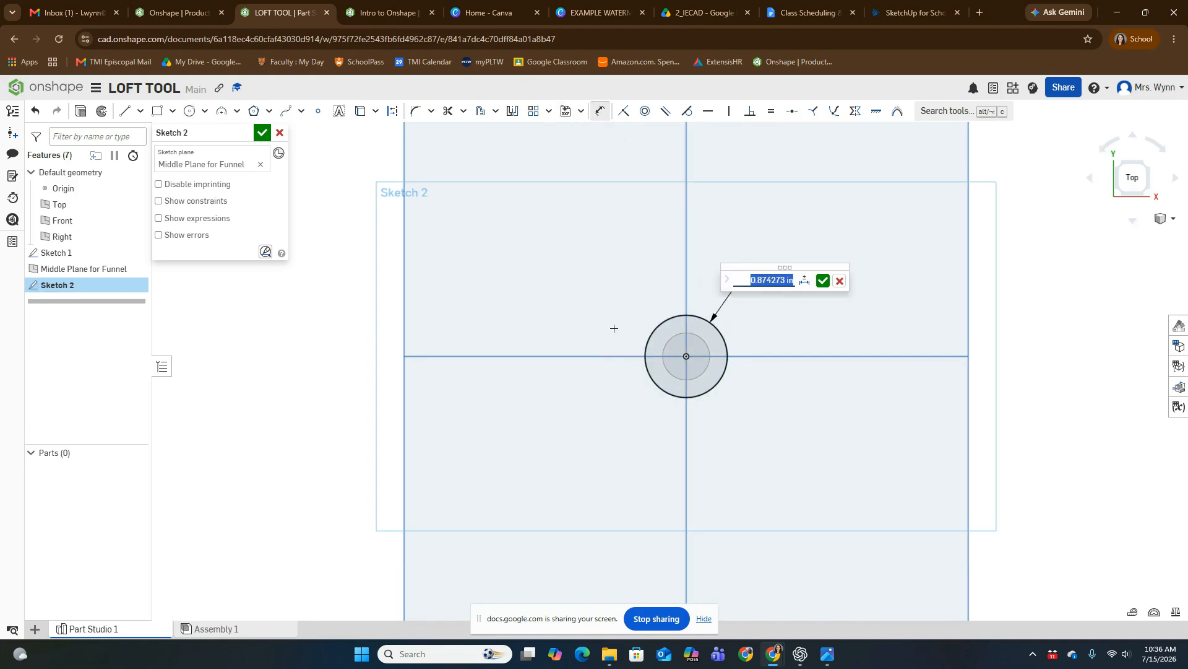
{"action": "type", "text": "0.8"}
{"action": "key", "text": "Return"}
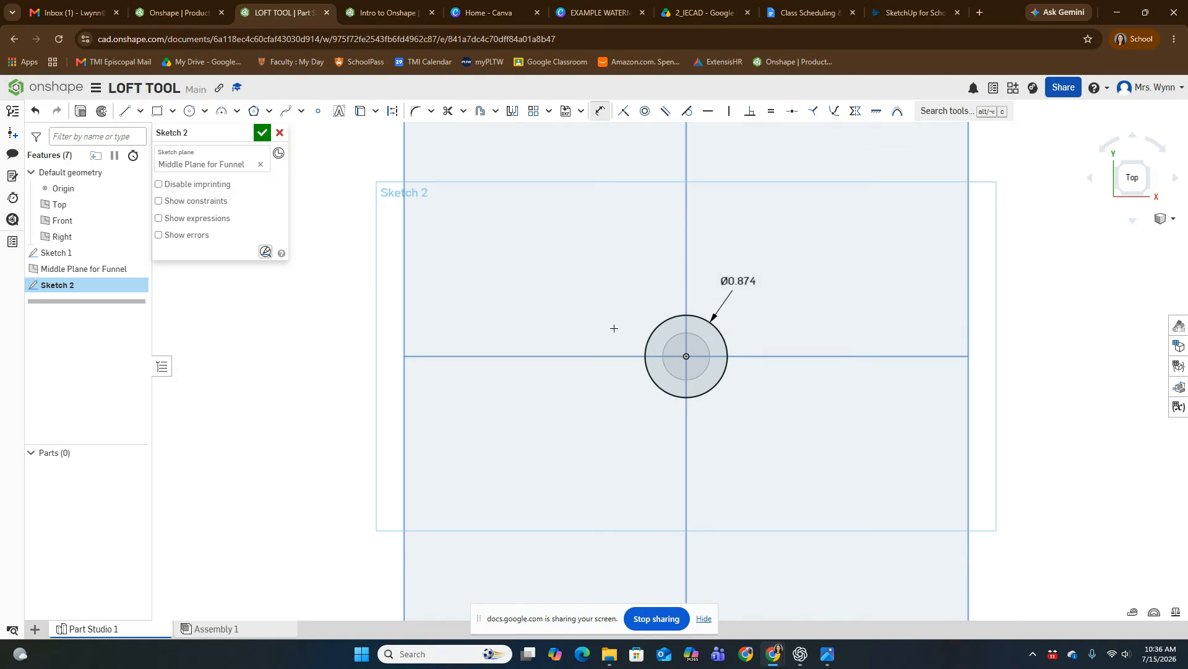
Step: Change the middle circle's diameter dimension to 0.75 in
{"action": "mouse_move", "coordinate": [873, 363]}
{"action": "right_mouse_down"}
{"action": "mouse_move", "coordinate": [891, 305]}
{"action": "mouse_move", "coordinate": [885, 276]}
{"action": "mouse_move", "coordinate": [871, 350]}
{"action": "right_mouse_up"}
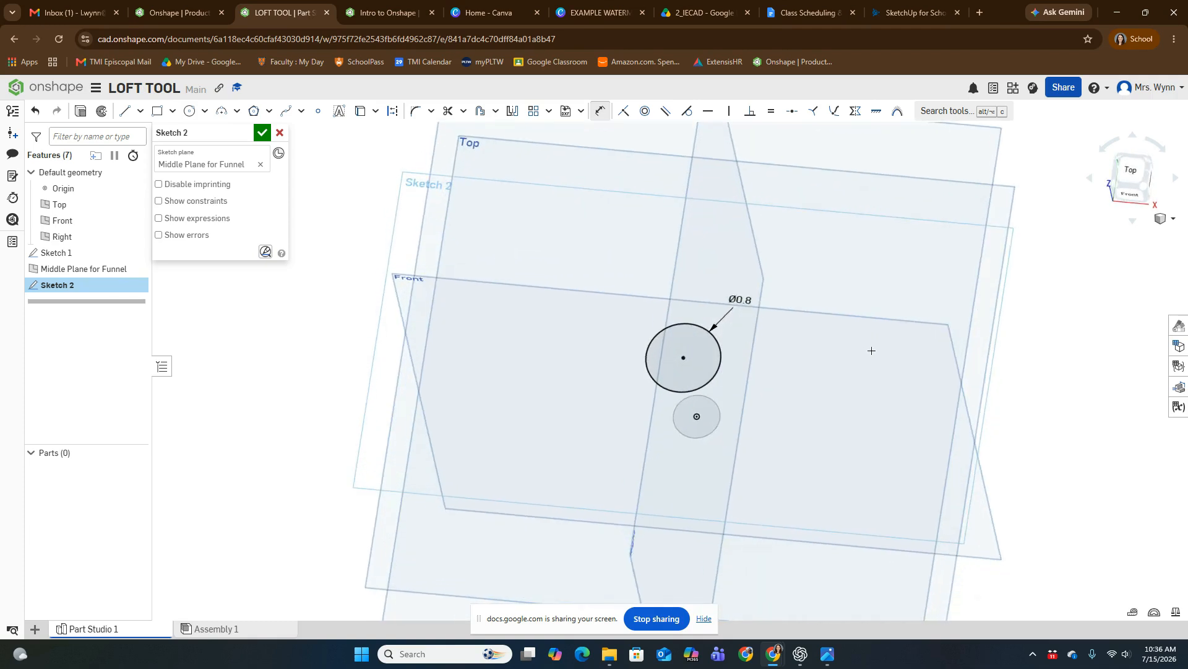
{"action": "double_click", "coordinate": [749, 298]}
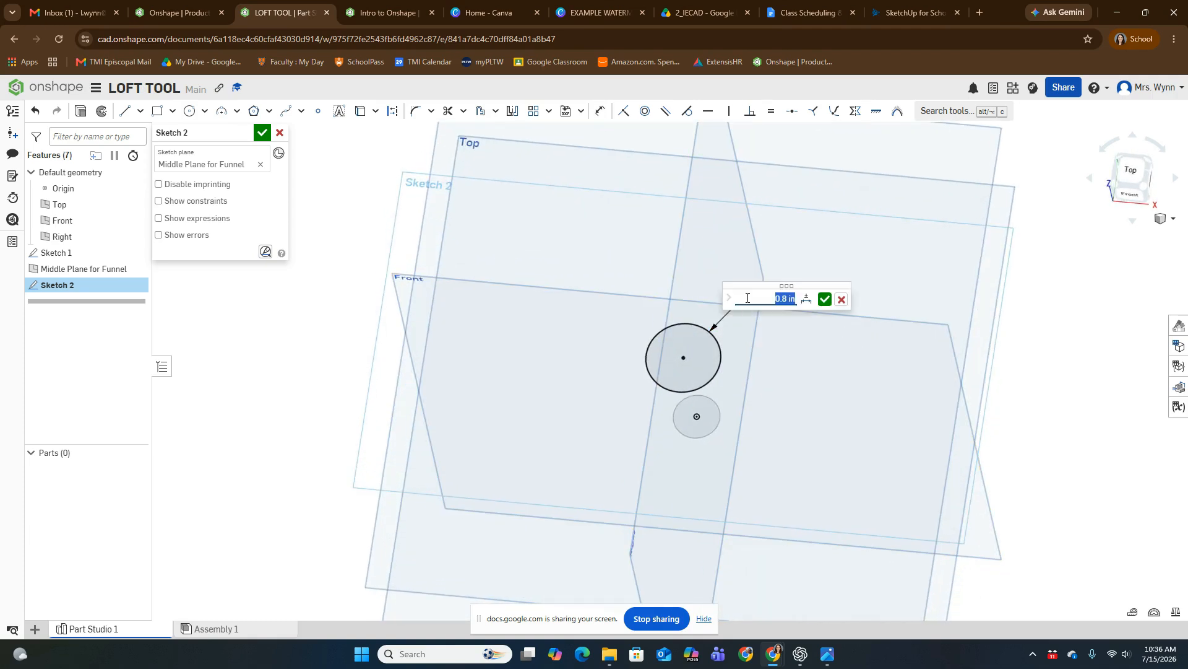
{"action": "type", "text": "0.7"}
{"action": "key", "text": "Return"}
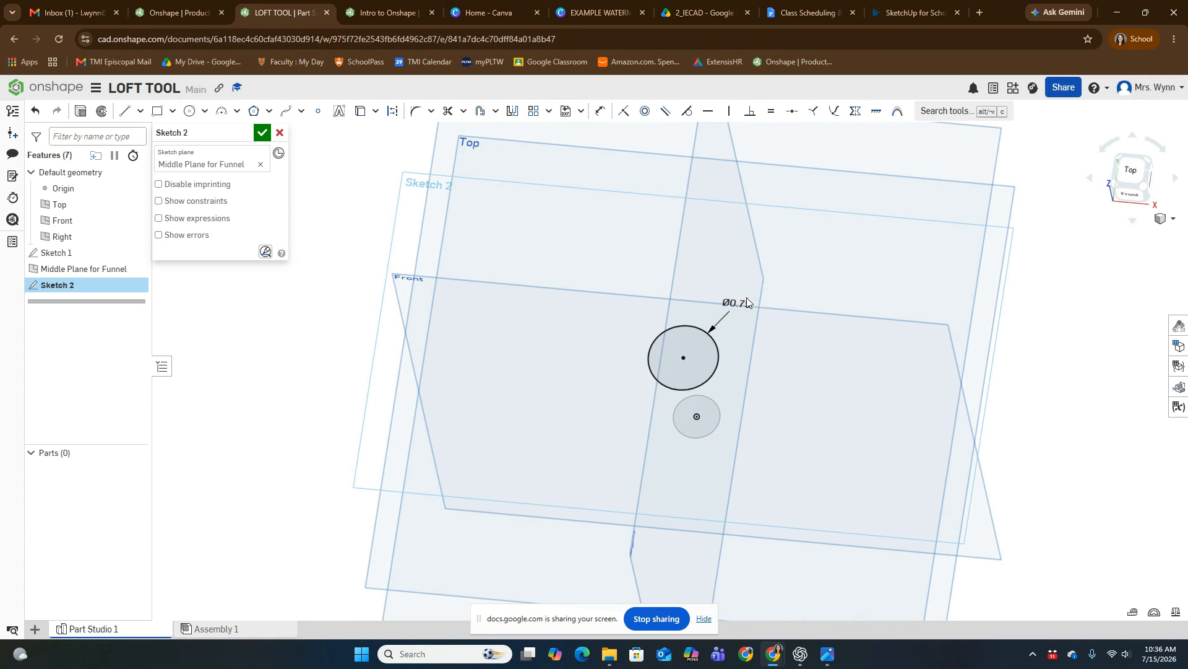
{"action": "mouse_move", "coordinate": [753, 304]}
{"action": "right_mouse_down"}
{"action": "mouse_move", "coordinate": [993, 353]}
{"action": "mouse_move", "coordinate": [1002, 270]}
{"action": "mouse_move", "coordinate": [960, 327]}
{"action": "mouse_move", "coordinate": [996, 362]}
{"action": "right_mouse_up"}
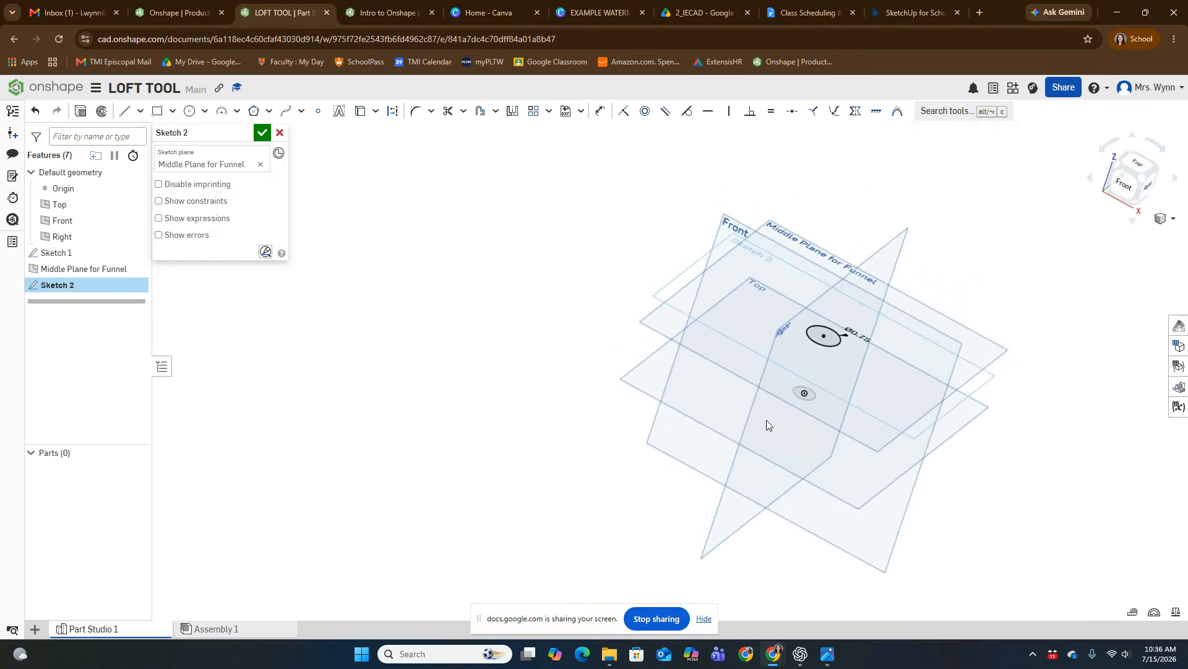
Step: Finish the middle circle's sketch and review the annotated funnel reference picture in the photo app
{"action": "left_click", "coordinate": [263, 133]}
{"action": "right_click_drag", "start_coordinate": [830, 359], "coordinate": [712, 337]}
{"action": "scroll", "coordinate": [692, 333], "scroll_direction": "up", "scroll_amount": 3}
{"action": "middle_click_drag", "start_coordinate": [692, 333], "coordinate": [629, 429]}
{"action": "middle_click_drag", "start_coordinate": [801, 502], "coordinate": [813, 443]}
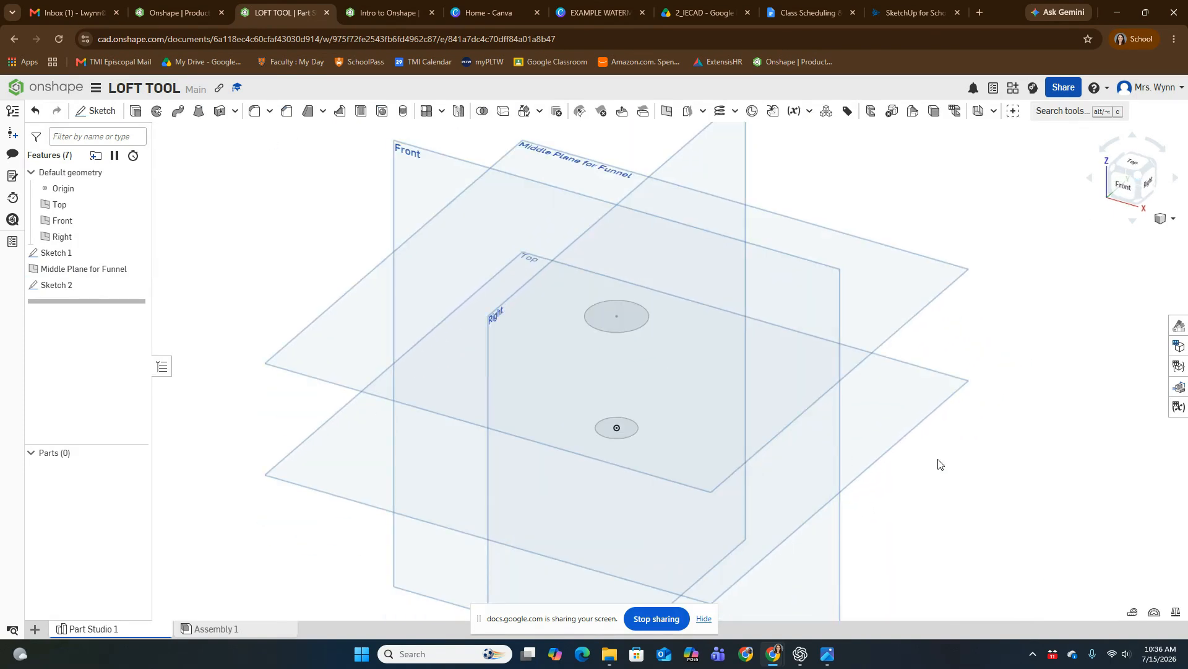
{"action": "left_click", "coordinate": [827, 653]}
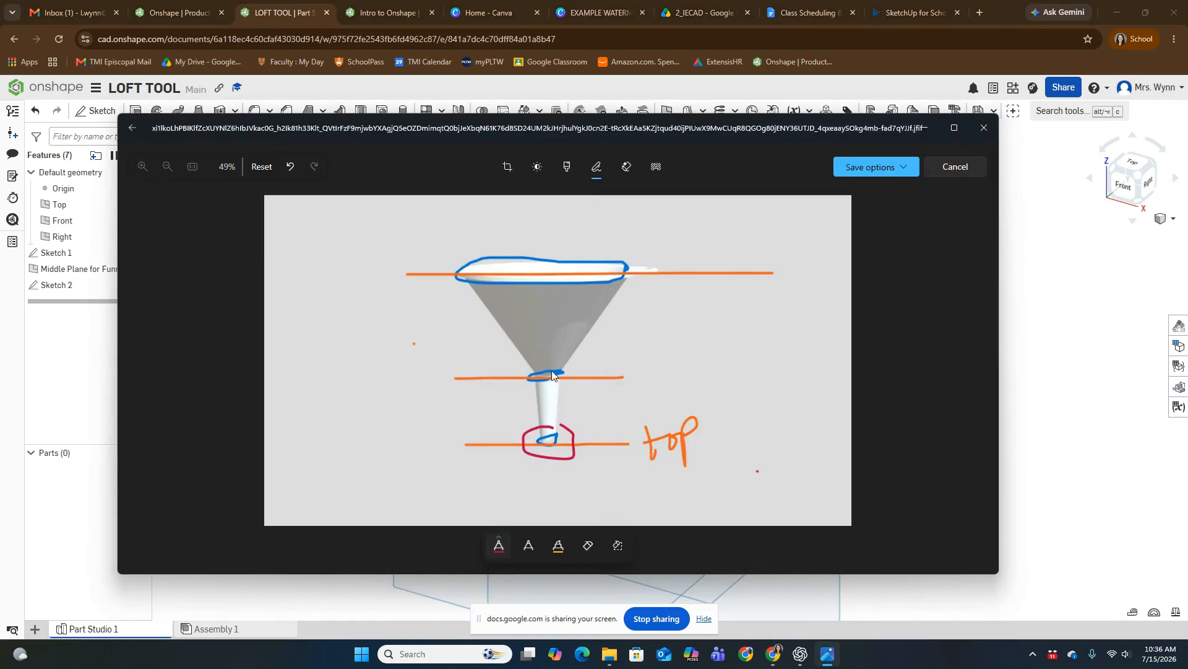
{"action": "left_click", "coordinate": [1061, 321]}
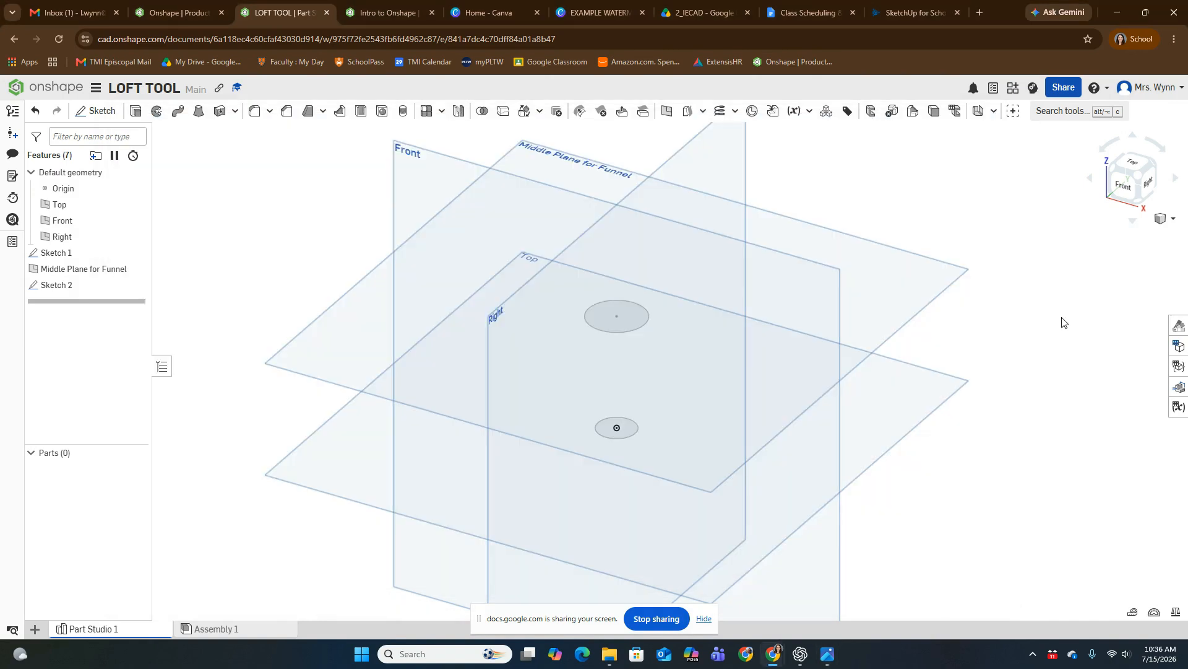
Step: Loft a new solid from the circle on the Top plane to the circle on the Middle Plane for Funnel
{"action": "left_click", "coordinate": [200, 112]}
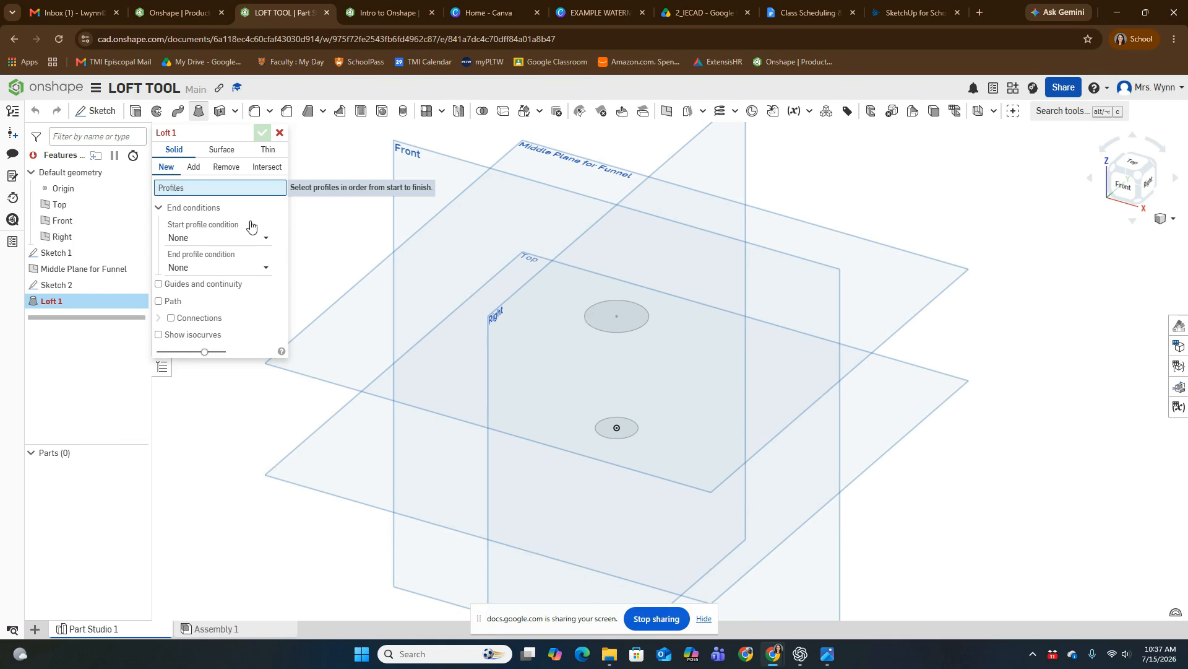
{"action": "left_click", "coordinate": [626, 428]}
{"action": "left_click", "coordinate": [607, 326]}
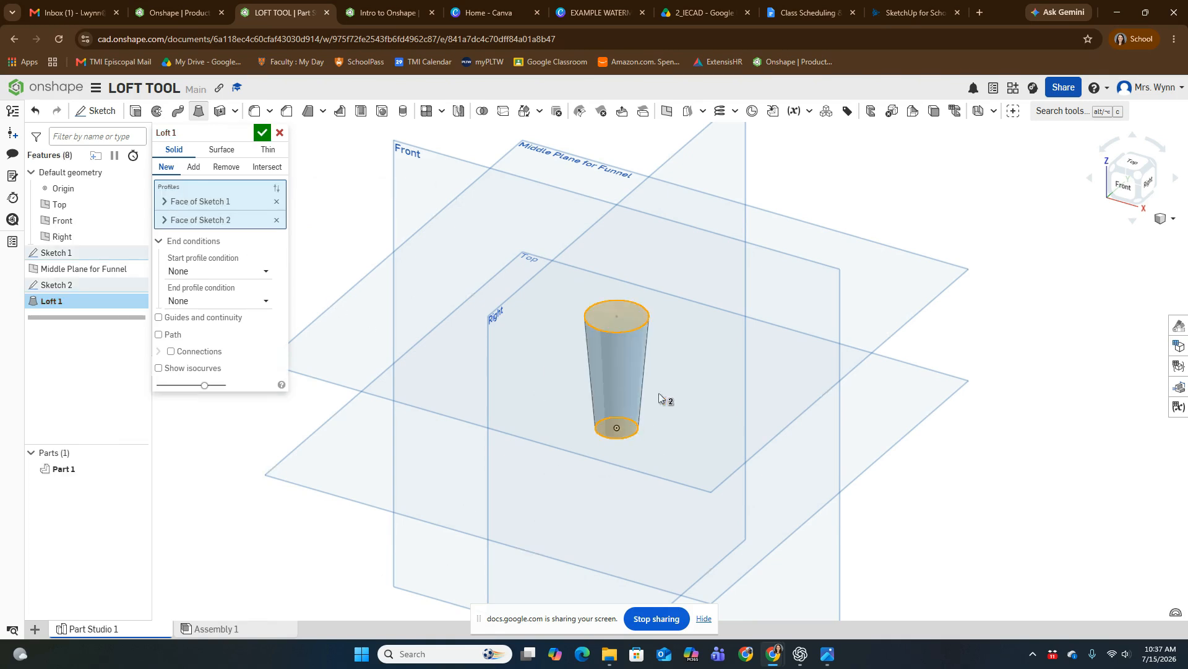
{"action": "scroll", "coordinate": [644, 370], "scroll_direction": "up", "scroll_amount": 5}
{"action": "scroll", "coordinate": [731, 523], "scroll_direction": "down", "scroll_amount": 8}
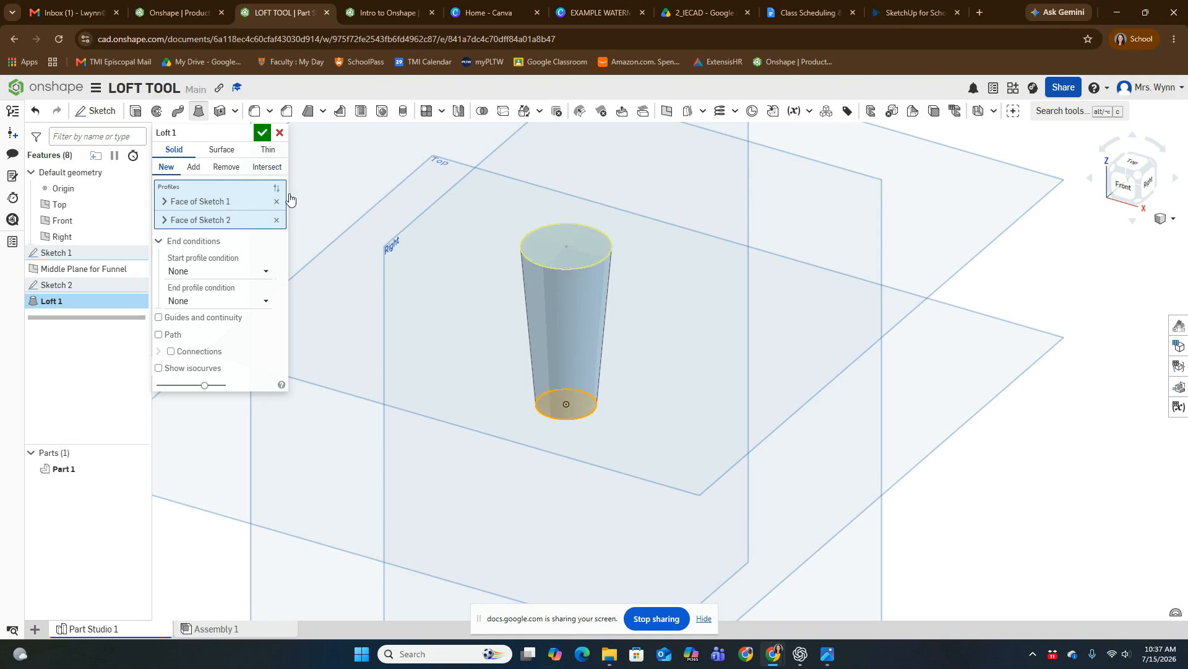
{"action": "left_click", "coordinate": [261, 134]}
Step: Check the funnel reference picture again and create a plane offset 2.5 in above the Middle Plane for Funnel
{"action": "scroll", "coordinate": [753, 402], "scroll_direction": "down", "scroll_amount": 4}
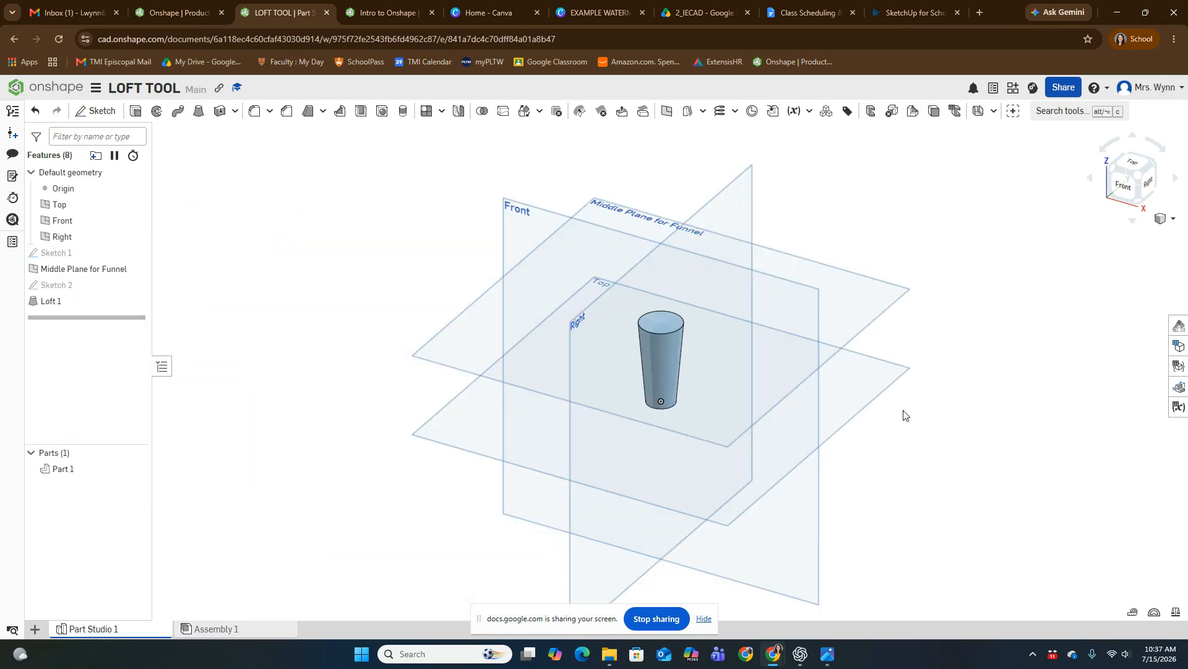
{"action": "scroll", "coordinate": [621, 337], "scroll_direction": "up", "scroll_amount": 2}
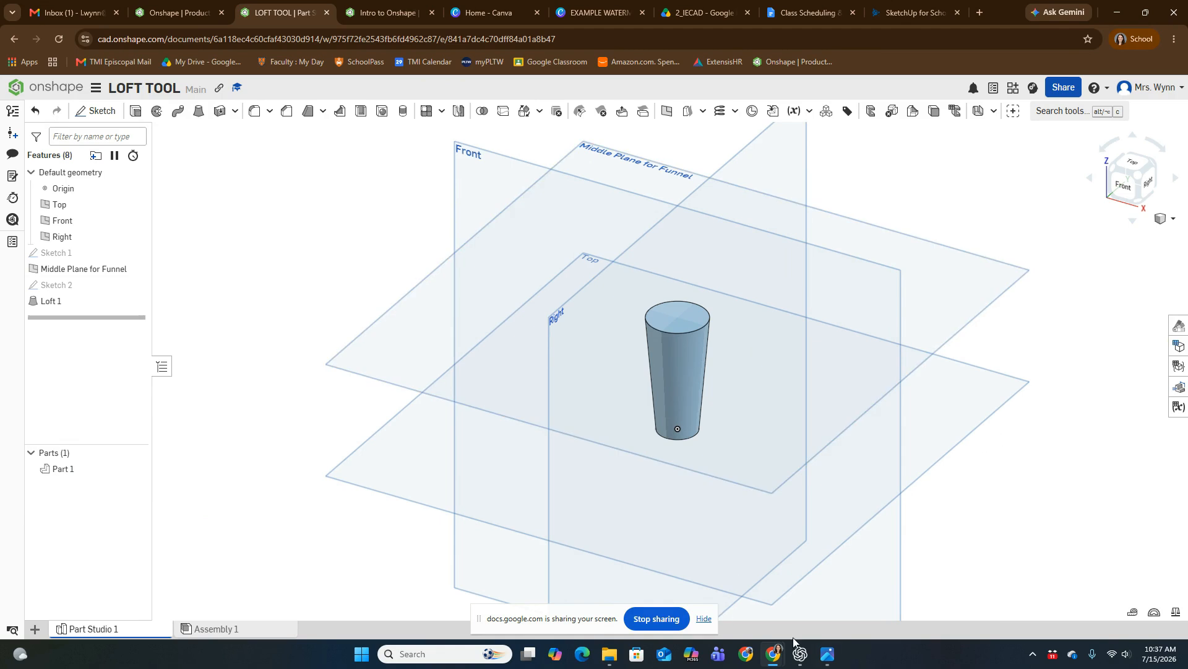
{"action": "left_click", "coordinate": [829, 662]}
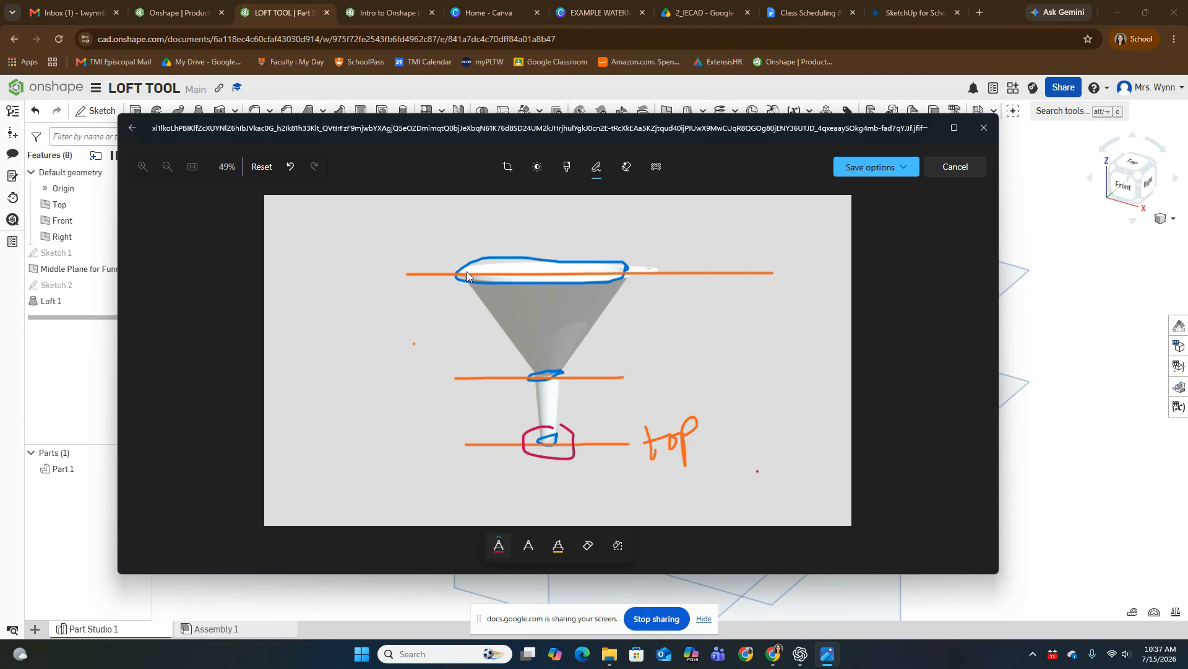
{"action": "left_click", "coordinate": [1068, 419]}
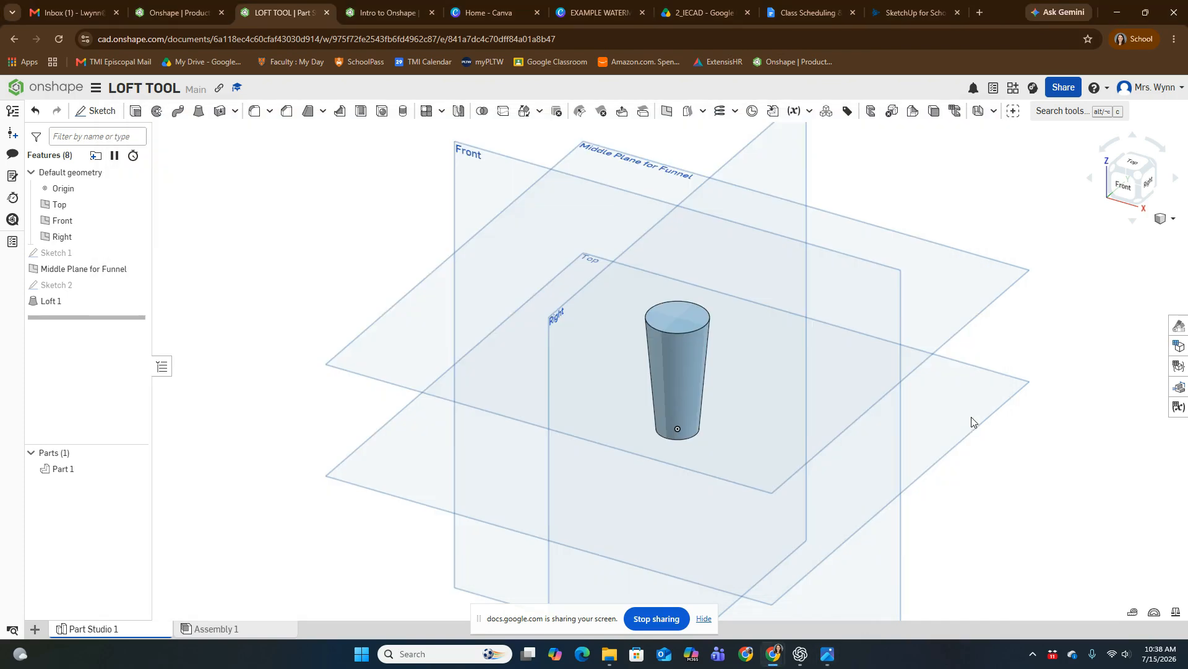
{"action": "middle_click_drag", "start_coordinate": [867, 375], "coordinate": [671, 417]}
{"action": "scroll", "coordinate": [782, 467], "scroll_direction": "down", "scroll_amount": 3}
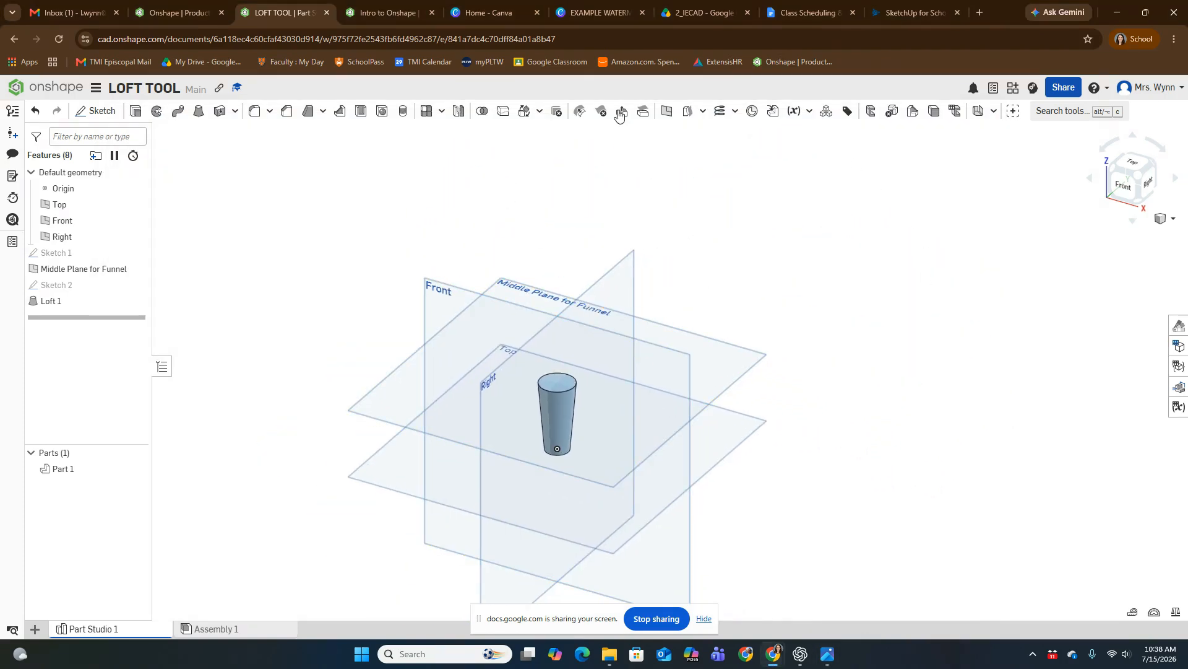
{"action": "left_click", "coordinate": [666, 115]}
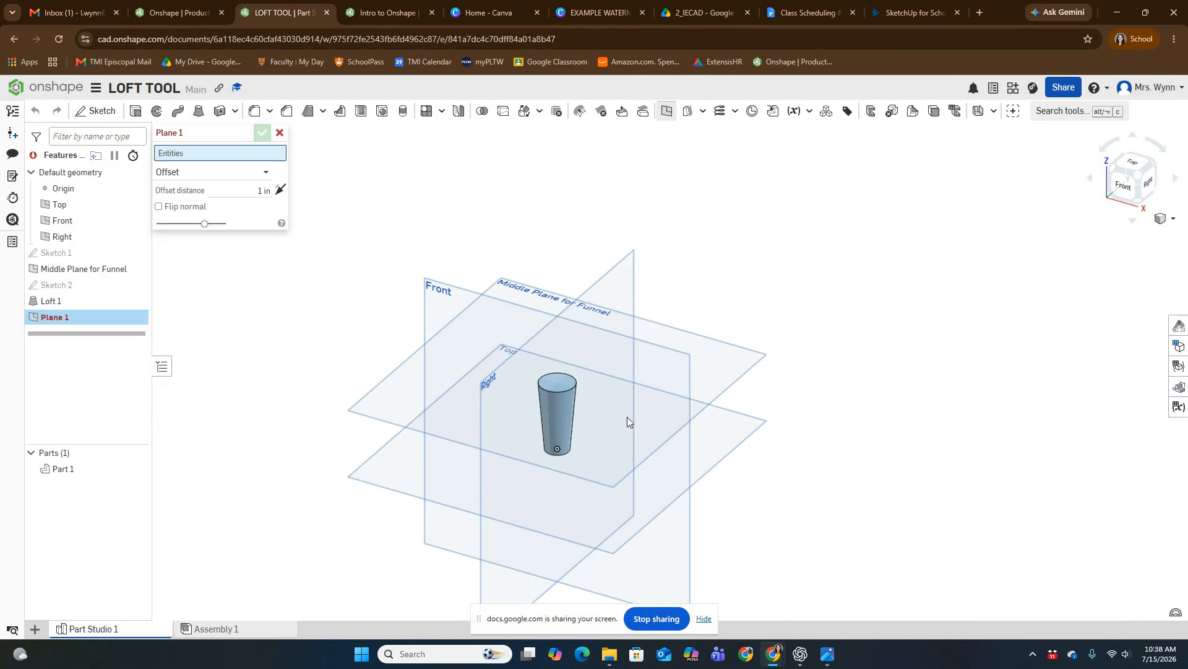
{"action": "left_click", "coordinate": [398, 402]}
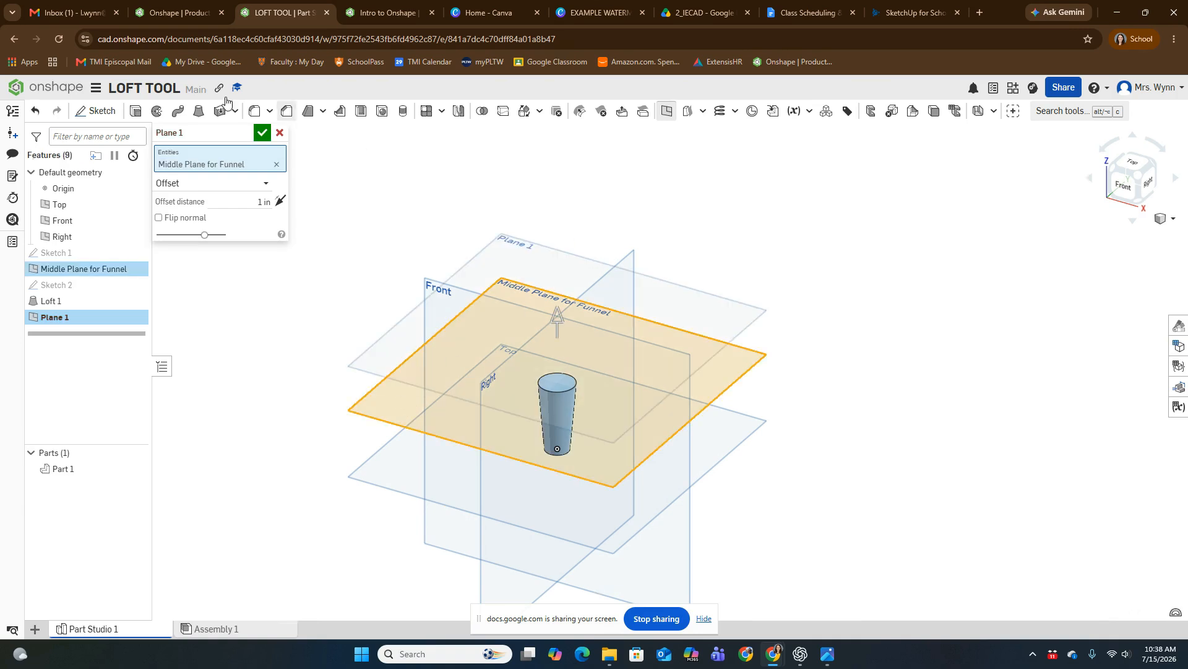
{"action": "left_click", "coordinate": [231, 202]}
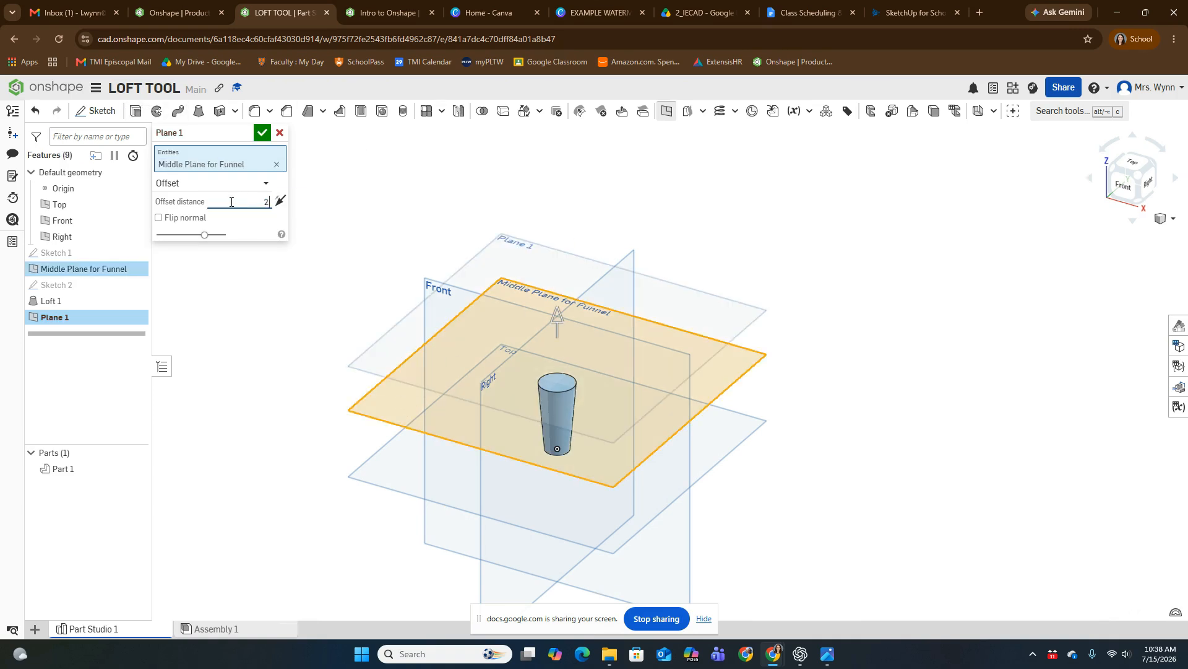
{"action": "key", "text": "Return"}
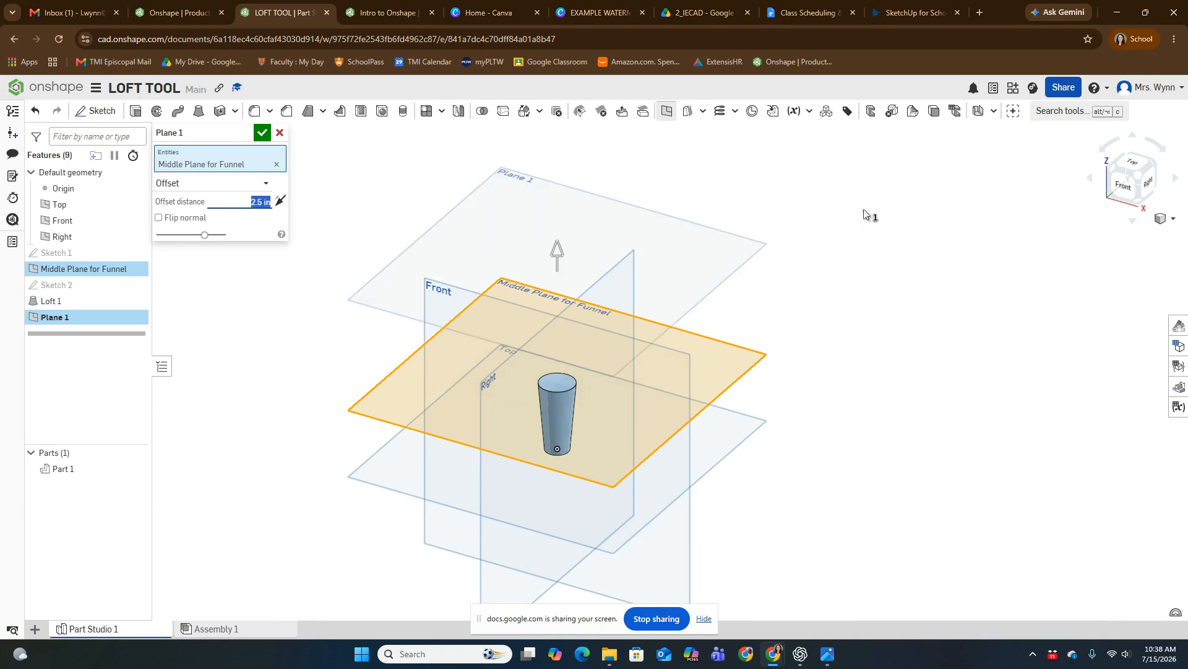
{"action": "mouse_move", "coordinate": [957, 413]}
{"action": "right_mouse_down"}
{"action": "mouse_move", "coordinate": [978, 422]}
{"action": "mouse_move", "coordinate": [951, 429]}
{"action": "right_mouse_up"}
{"action": "left_click", "coordinate": [262, 132]}
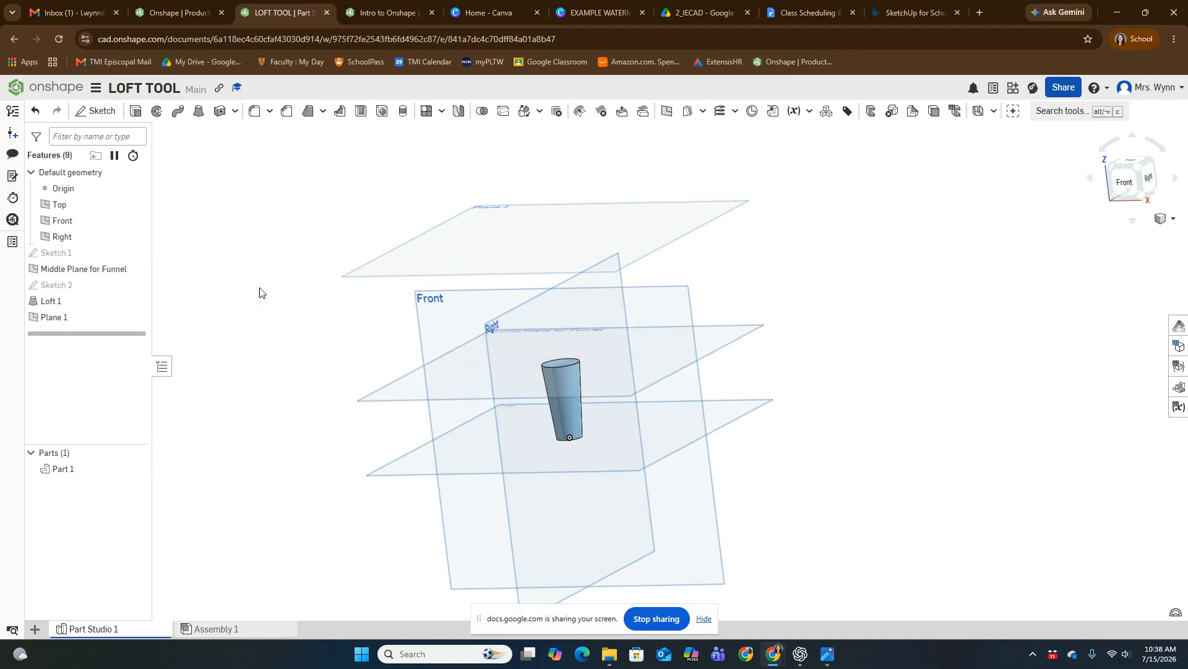
Step: Rename the new uppermost plane "Top Plane for Funnel"
{"action": "right_click_drag", "start_coordinate": [433, 336], "coordinate": [442, 352]}
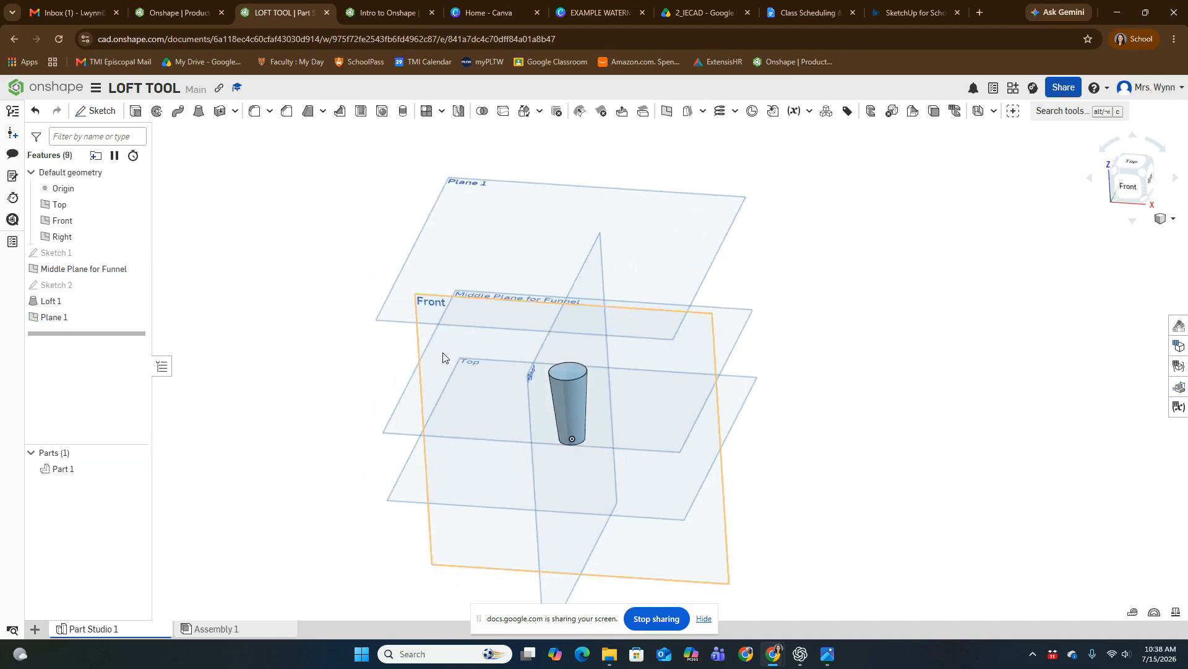
{"action": "right_click", "coordinate": [76, 320]}
{"action": "left_click", "coordinate": [130, 337]}
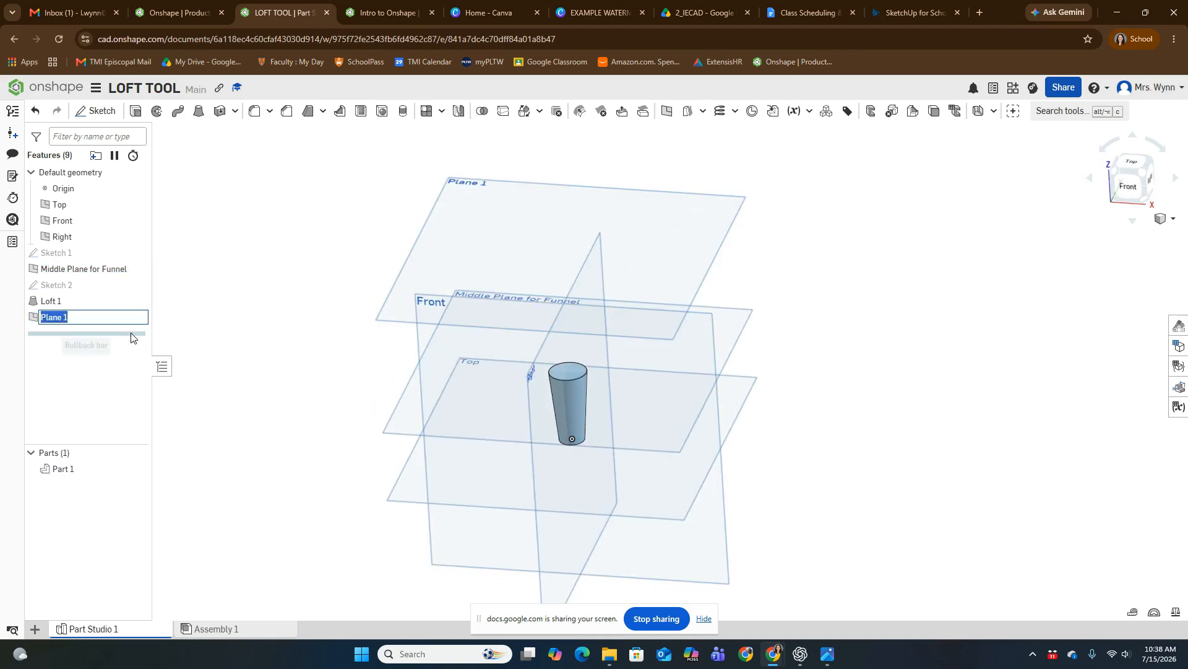
{"action": "type", "text": "t"}
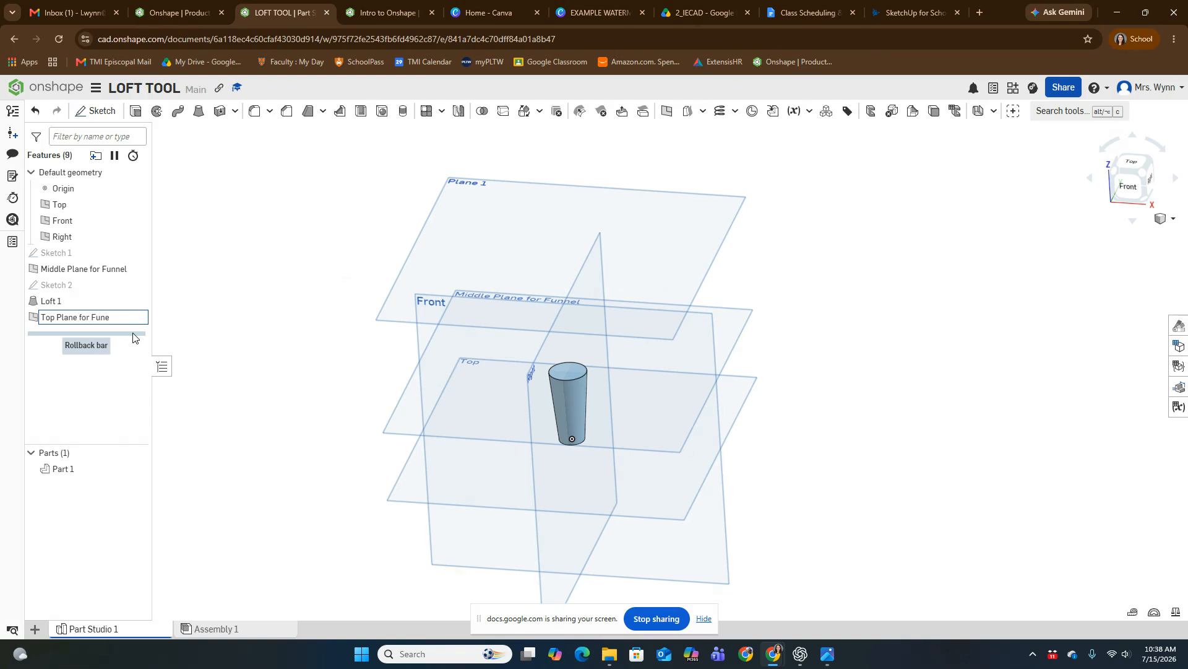
{"action": "key", "text": "Return"}
Step: Sketch a circle about 3.36 in in diameter on the Top Plane for Funnel, centred on the origin, and compare it with the reference picture
{"action": "scroll", "coordinate": [626, 251], "scroll_direction": "up", "scroll_amount": 2}
{"action": "middle_click_drag", "start_coordinate": [715, 246], "coordinate": [777, 295]}
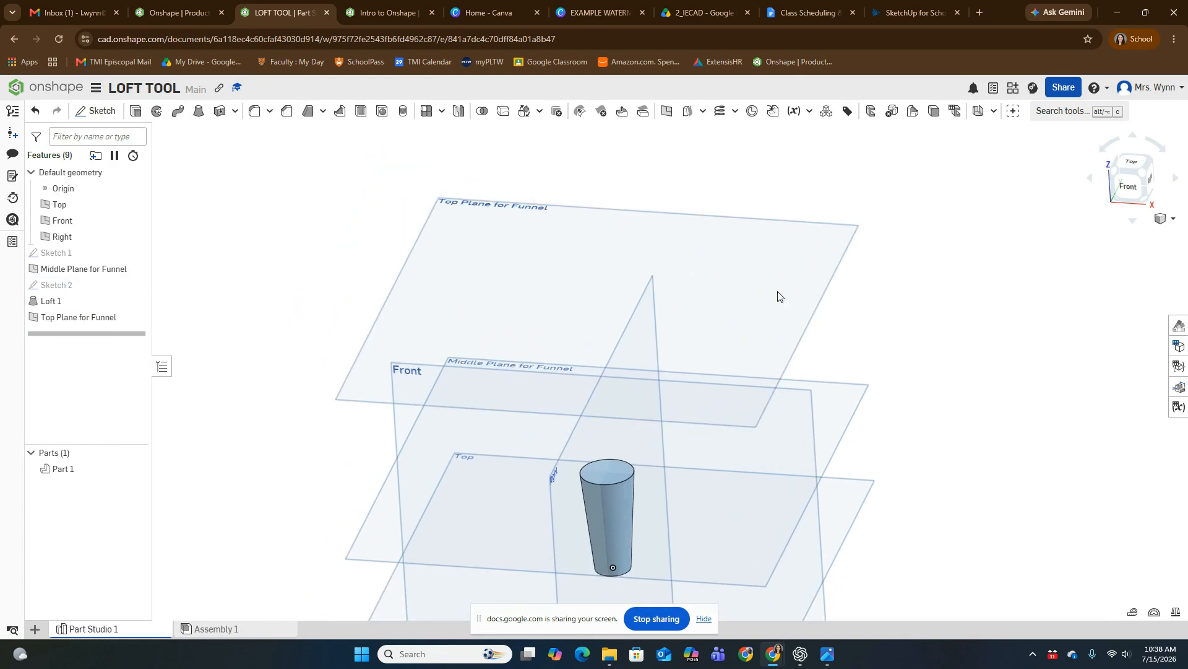
{"action": "left_click", "coordinate": [89, 113]}
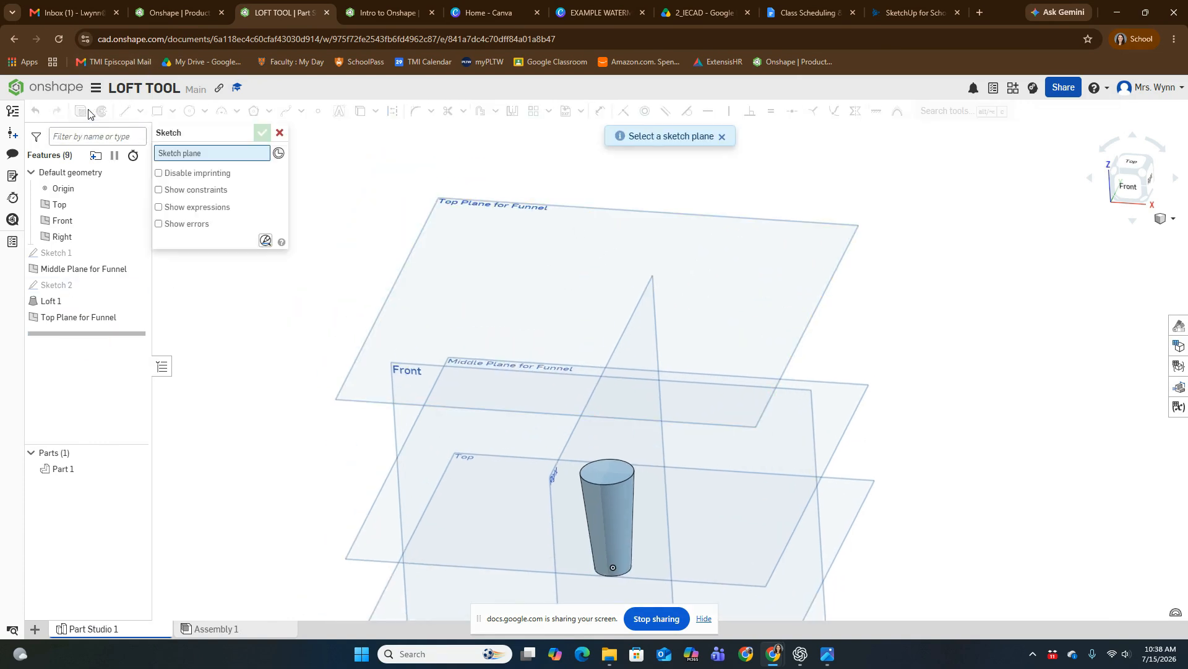
{"action": "left_click", "coordinate": [547, 291]}
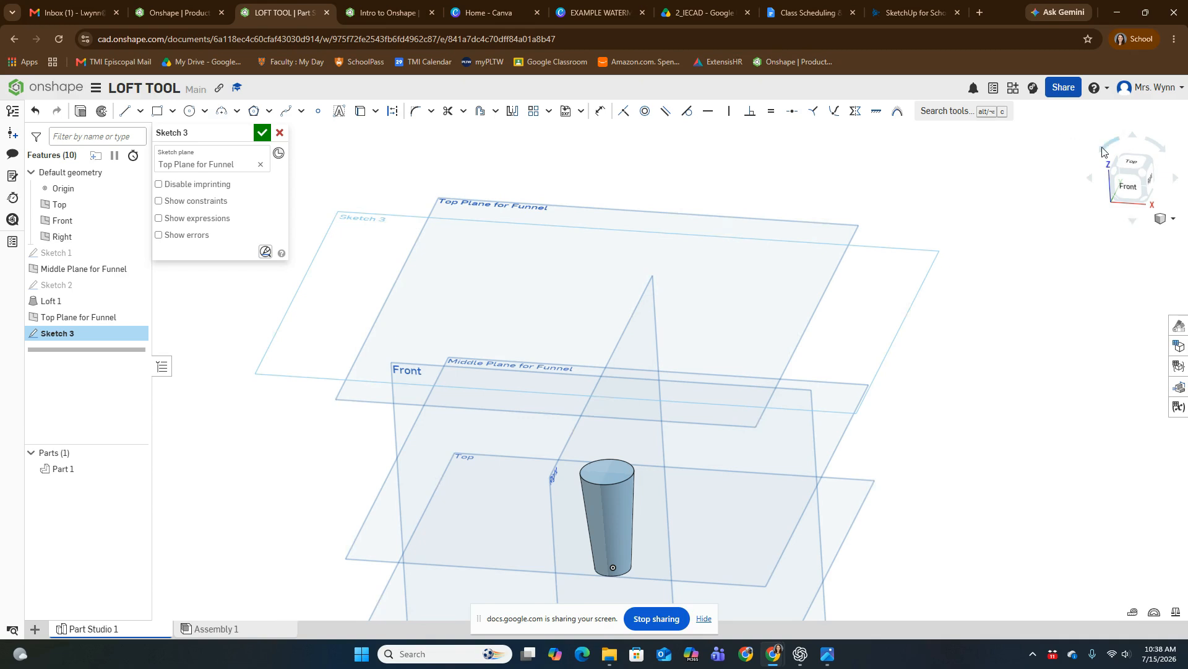
{"action": "left_click", "coordinate": [1132, 162]}
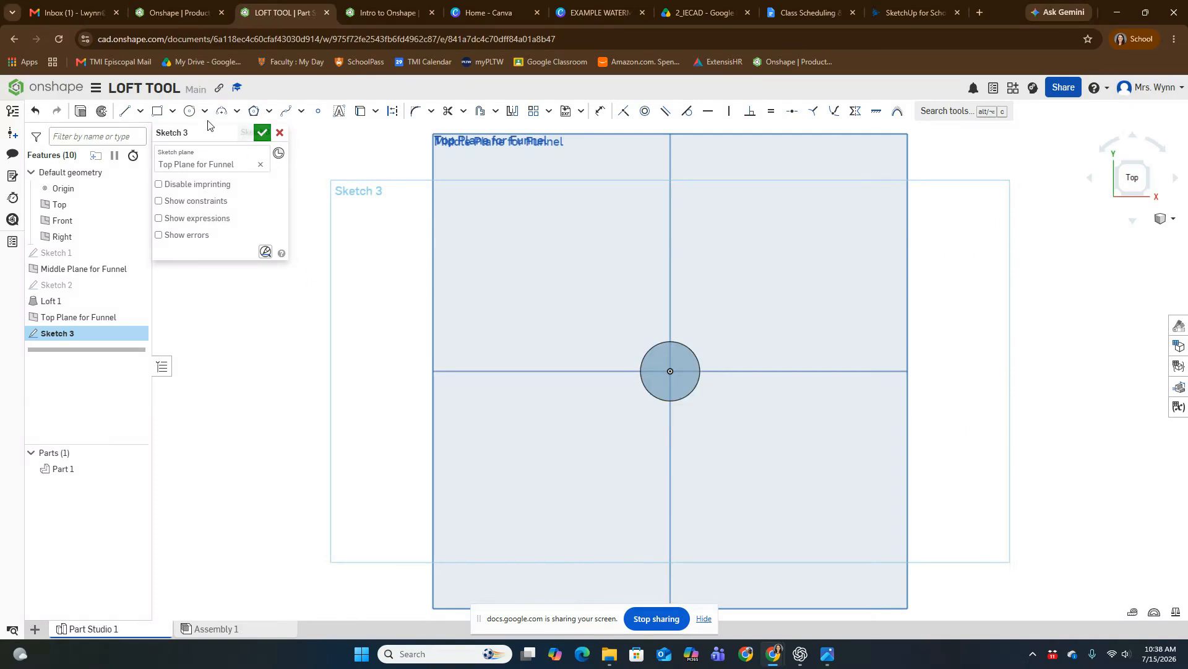
{"action": "left_click", "coordinate": [188, 111]}
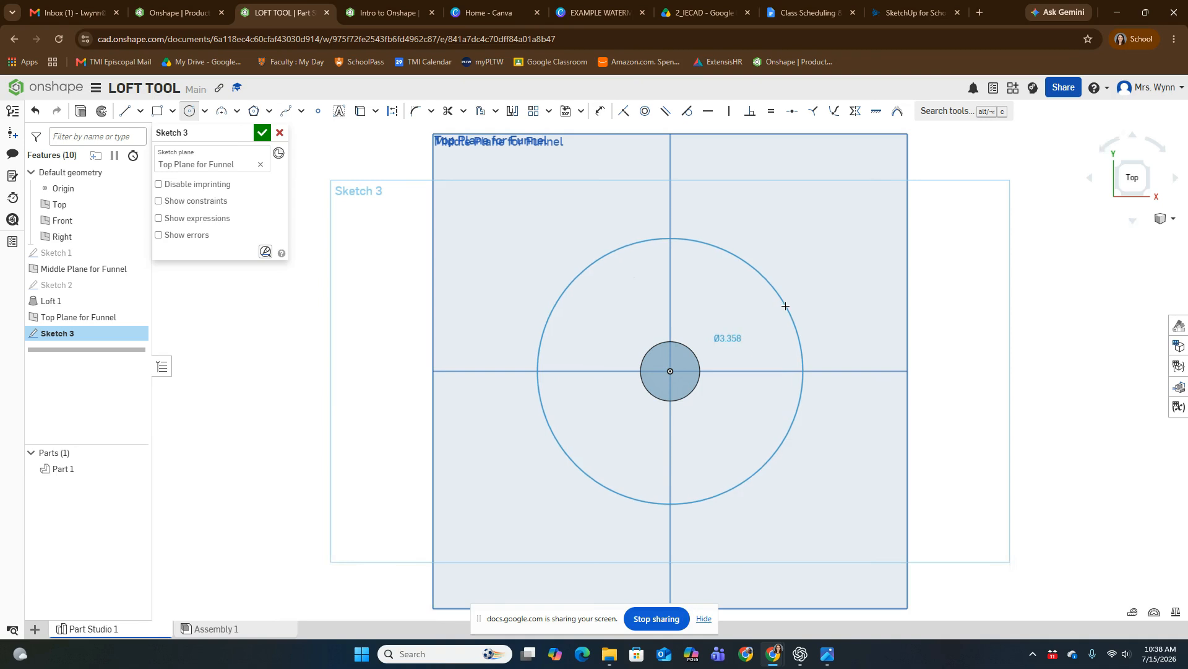
{"action": "left_click", "coordinate": [785, 306]}
{"action": "left_click", "coordinate": [827, 654]}
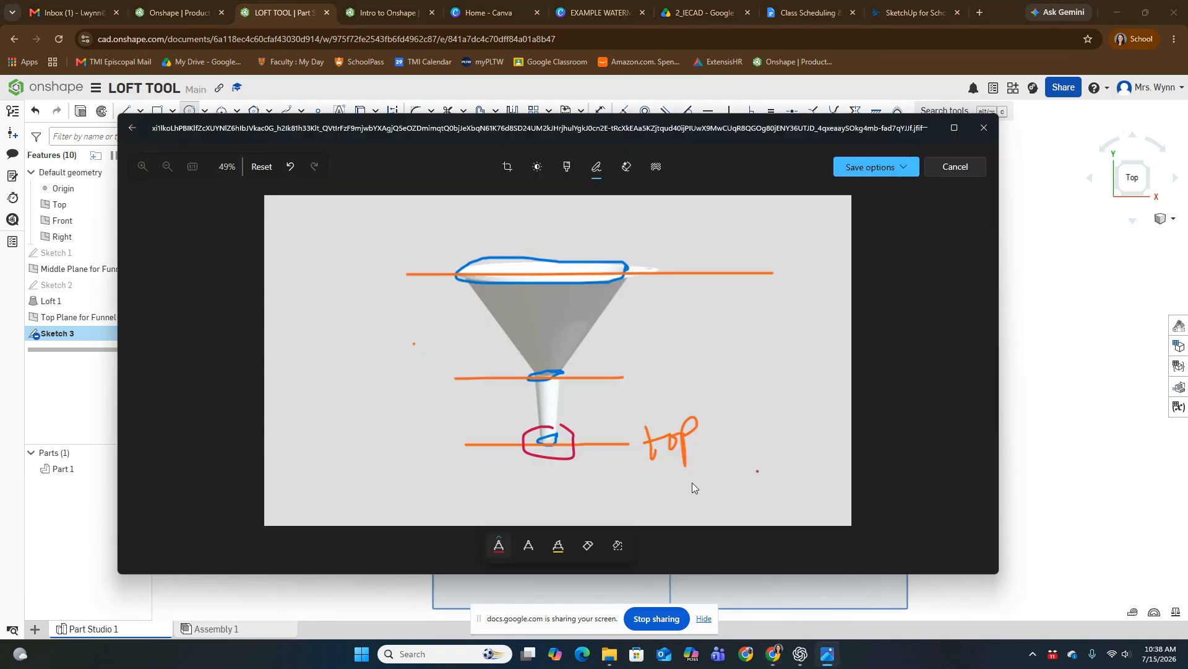
{"action": "left_click", "coordinate": [931, 128]}
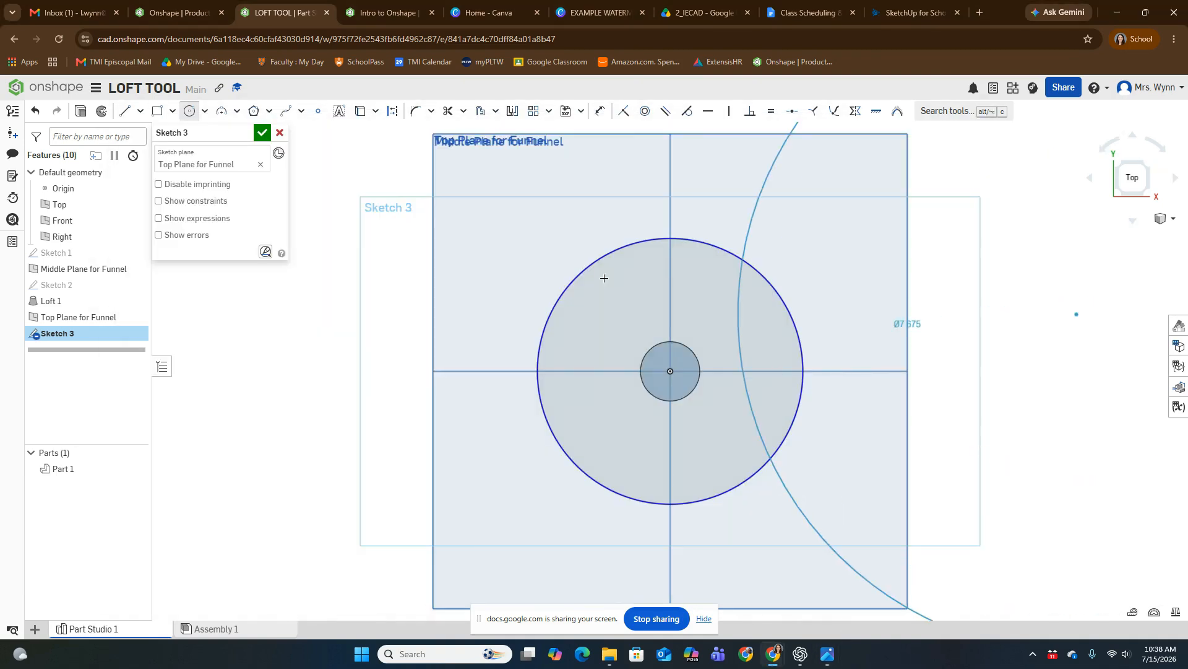
{"action": "key", "text": "Escape"}
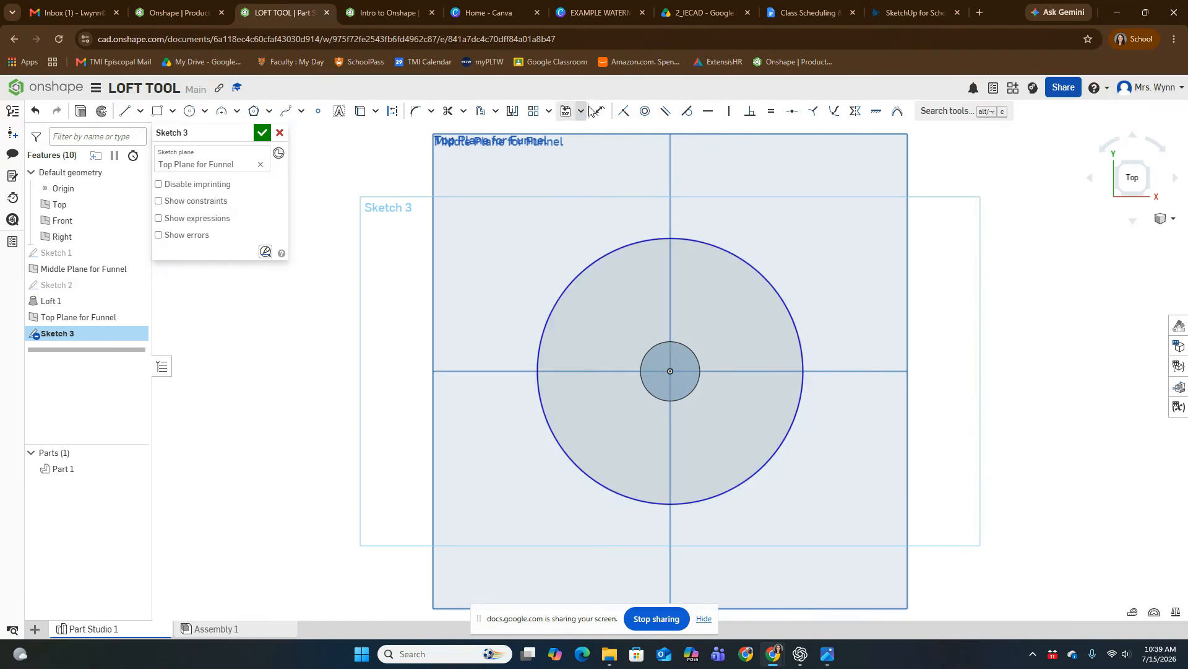
Step: Dimension the large circle's diameter to 3.5 in and finish the sketch
{"action": "key", "text": "d"}
{"action": "left_click", "coordinate": [773, 291]}
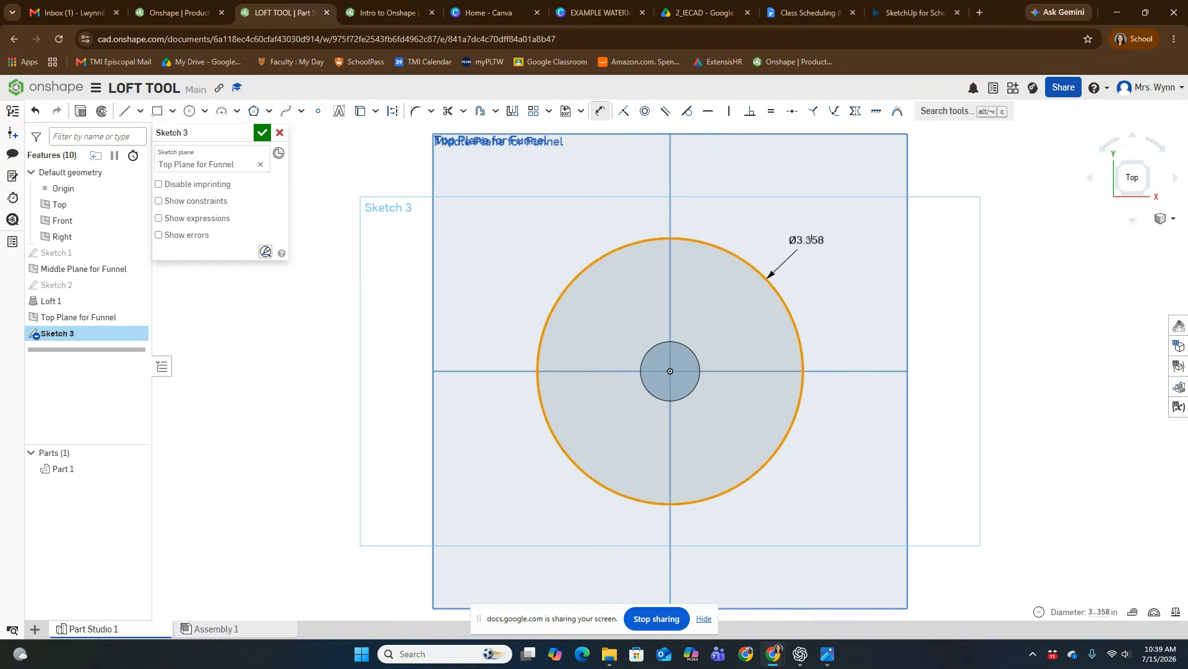
{"action": "left_click", "coordinate": [838, 234]}
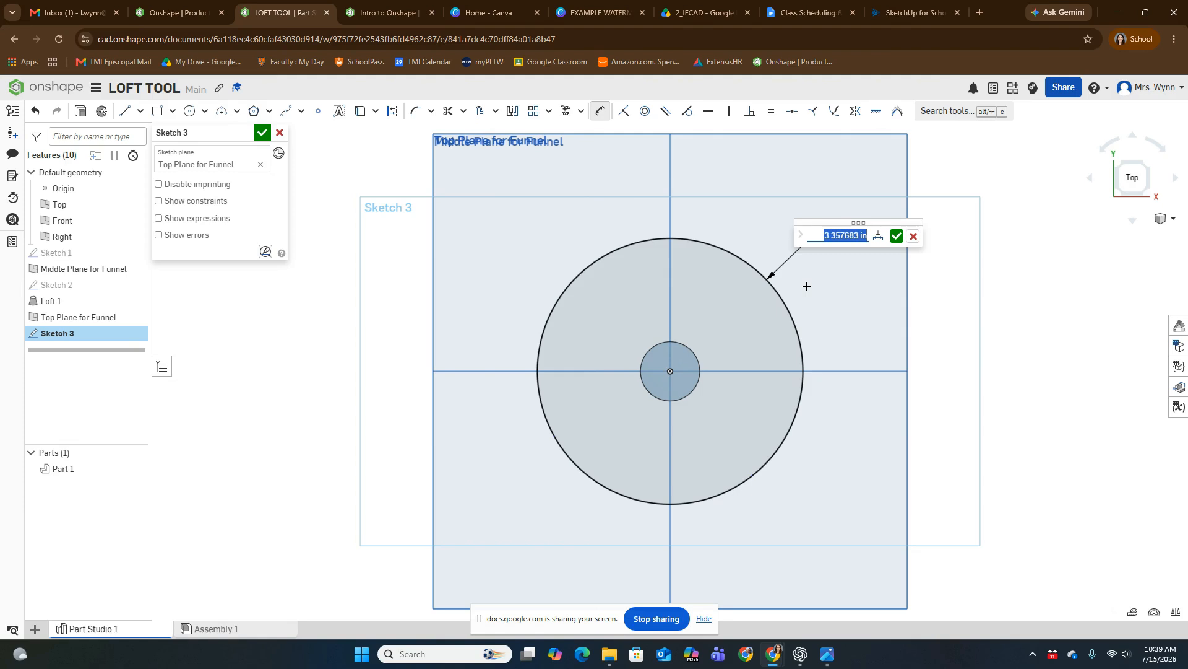
{"action": "type", "text": "3.5"}
{"action": "key", "text": "Return"}
{"action": "right_click_drag", "start_coordinate": [921, 385], "coordinate": [860, 209]}
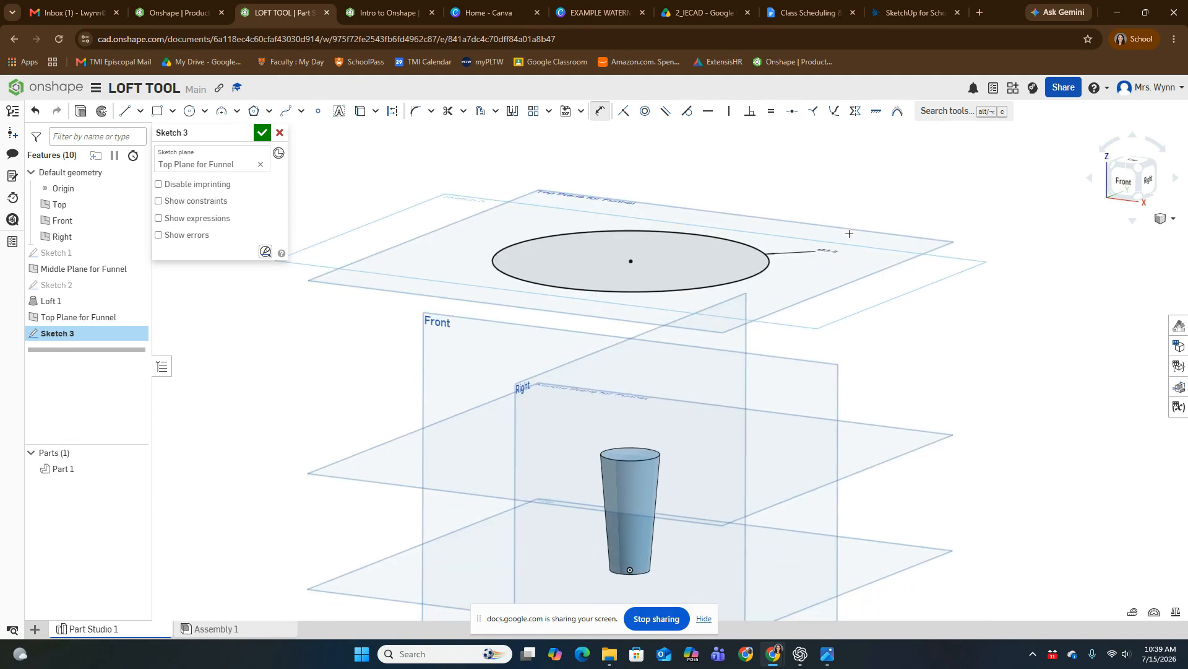
{"action": "right_click_drag", "start_coordinate": [952, 316], "coordinate": [954, 324]}
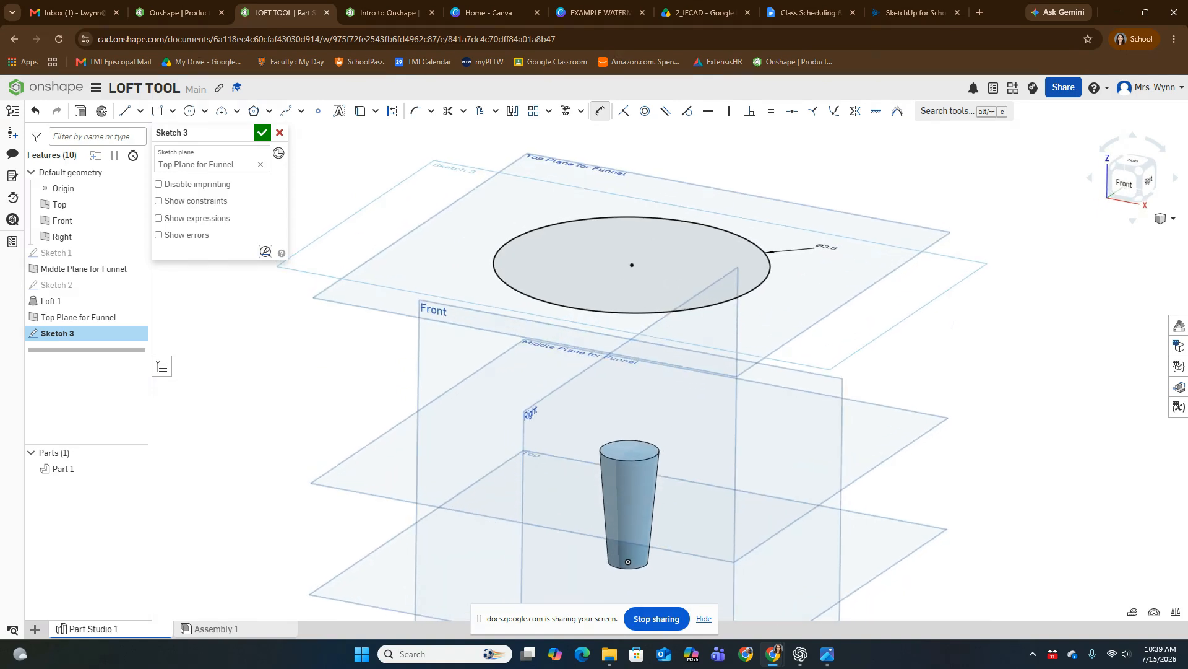
{"action": "left_click", "coordinate": [261, 134]}
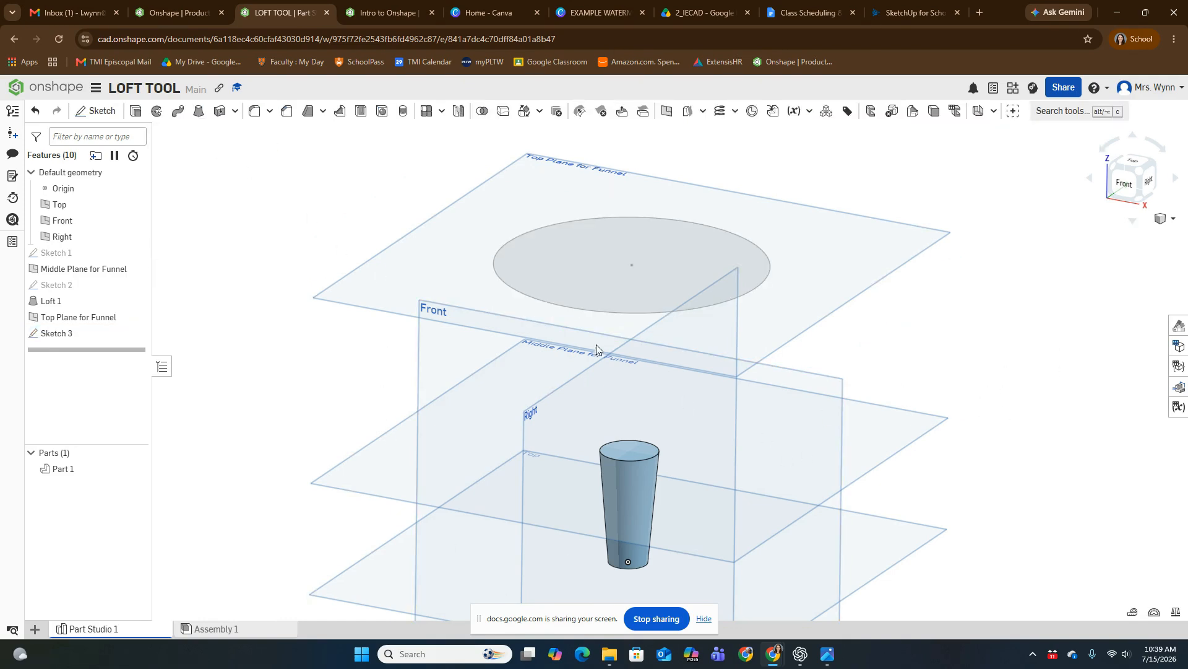
Step: Loft from the top face of the funnel's spout to the large circle on the Top Plane for Funnel, adding it to the existing part
{"action": "left_click", "coordinate": [199, 112]}
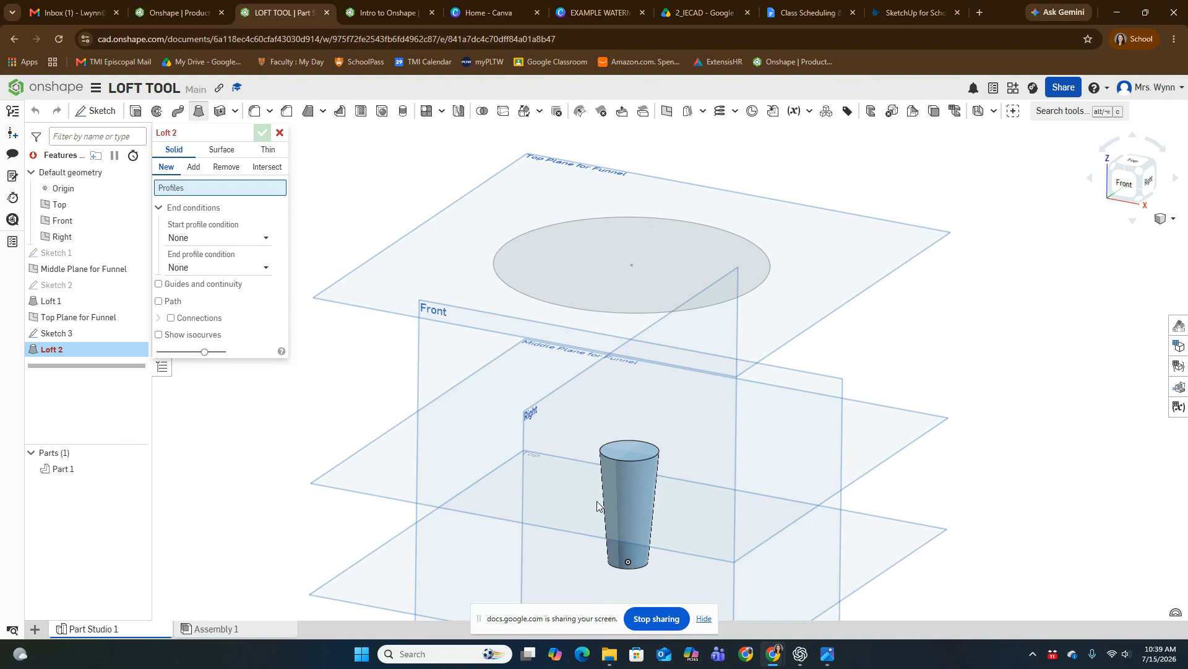
{"action": "left_click", "coordinate": [646, 456]}
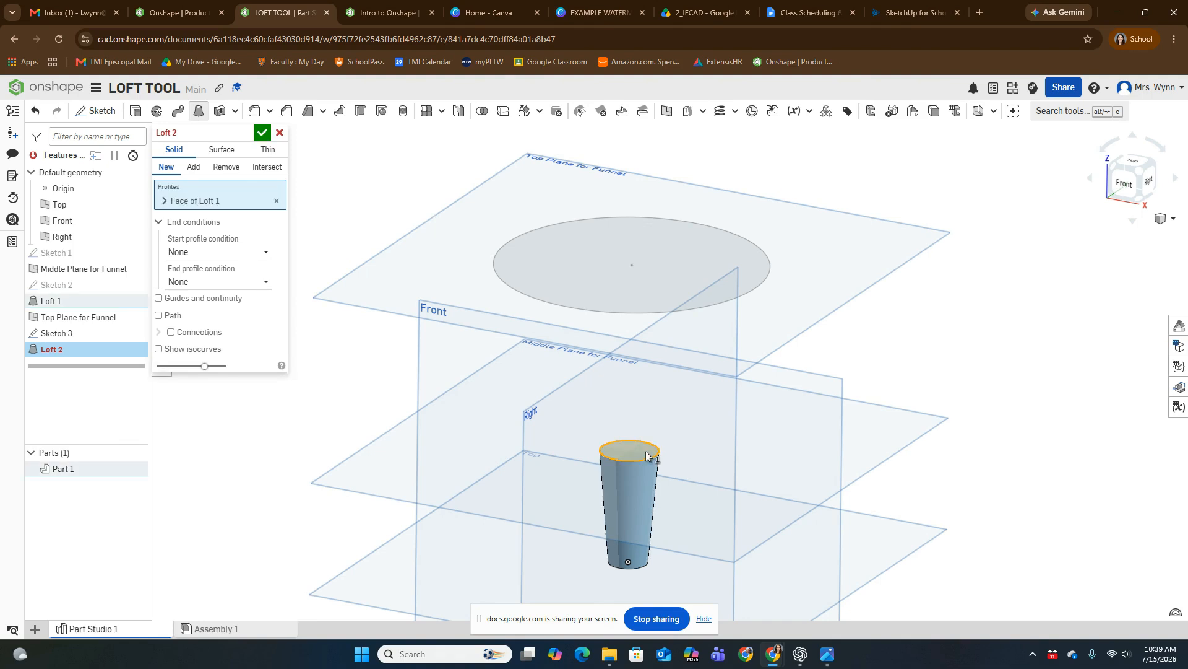
{"action": "left_click", "coordinate": [697, 245]}
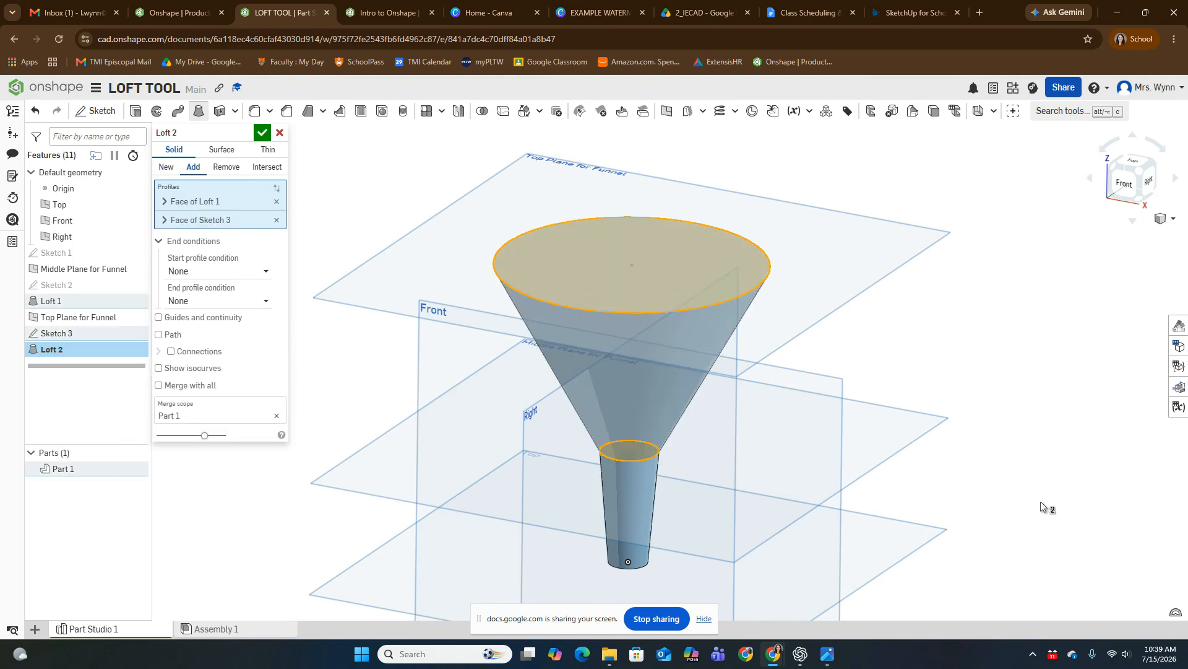
{"action": "mouse_move", "coordinate": [1046, 511]}
{"action": "right_mouse_down"}
{"action": "mouse_move", "coordinate": [1072, 478]}
{"action": "mouse_move", "coordinate": [1024, 499]}
{"action": "right_mouse_up"}
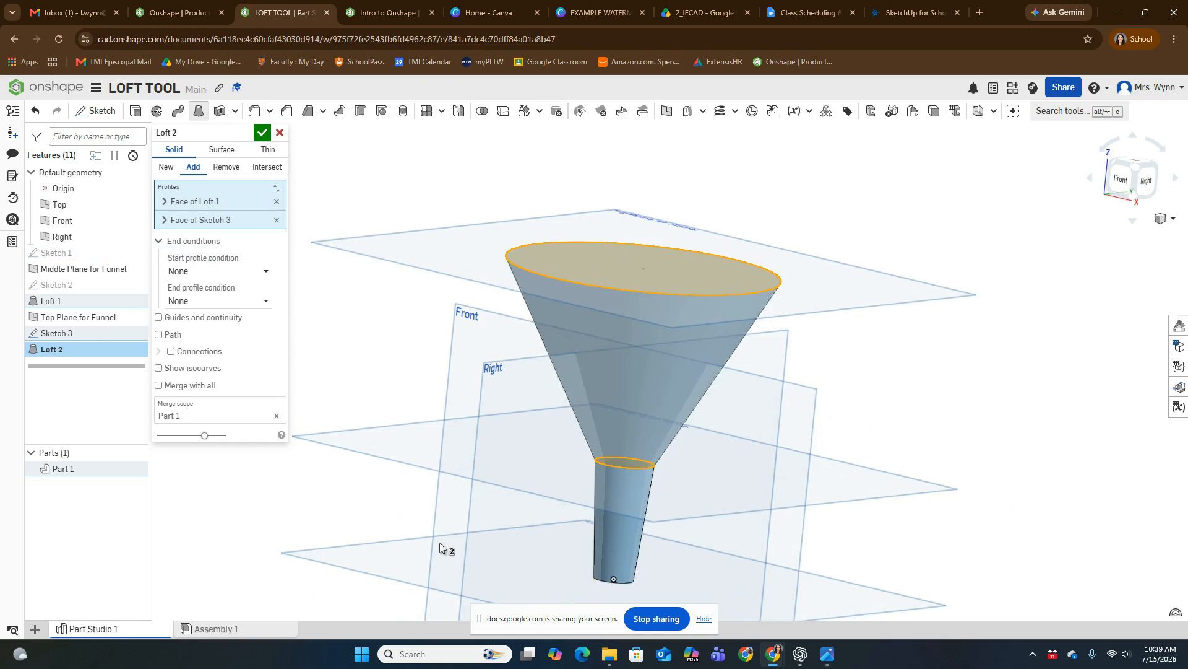
{"action": "left_click", "coordinate": [264, 133]}
{"action": "scroll", "coordinate": [798, 470], "scroll_direction": "down", "scroll_amount": 5}
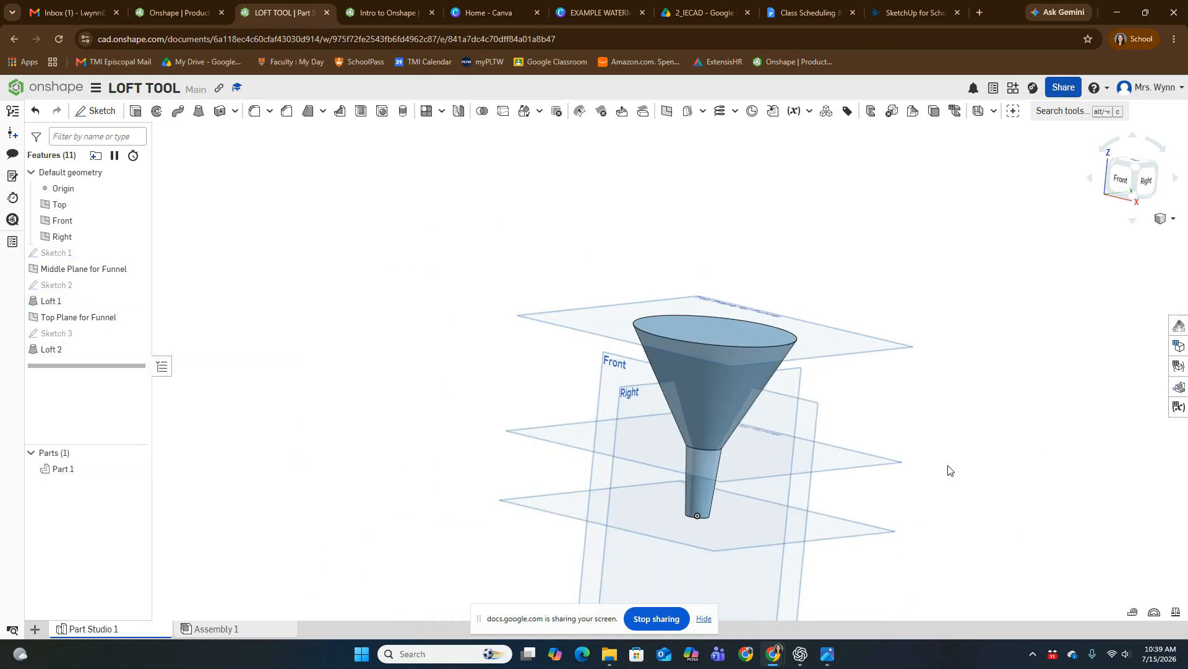
{"action": "right_click_drag", "start_coordinate": [948, 470], "coordinate": [954, 481]}
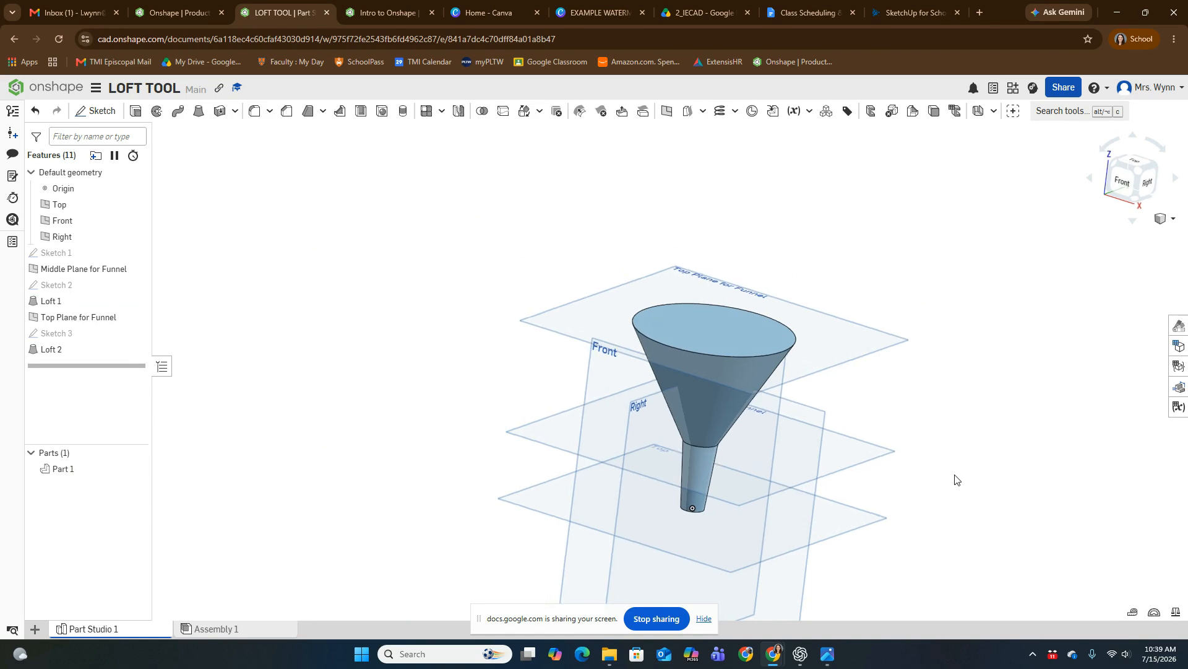
{"action": "scroll", "coordinate": [743, 403], "scroll_direction": "up", "scroll_amount": 5}
{"action": "middle_click_drag", "start_coordinate": [835, 371], "coordinate": [795, 406]}
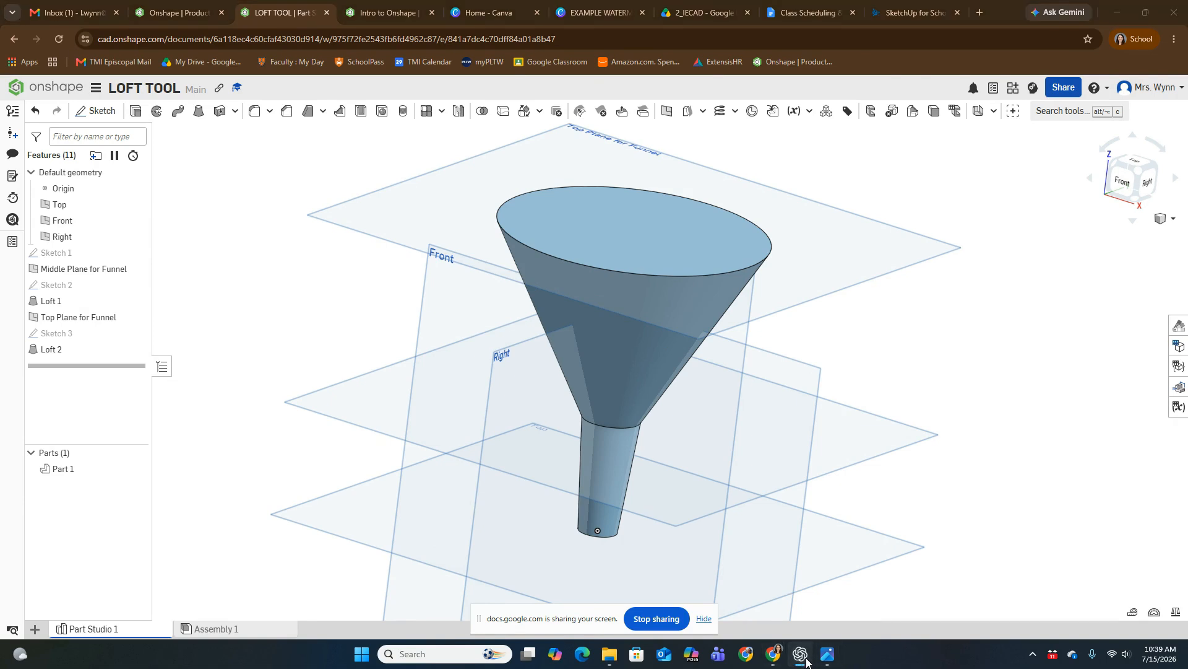
Step: Check the funnel reference picture and shell the part with a 0.1 in wall, removing the large circular top face
{"action": "left_click", "coordinate": [830, 657]}
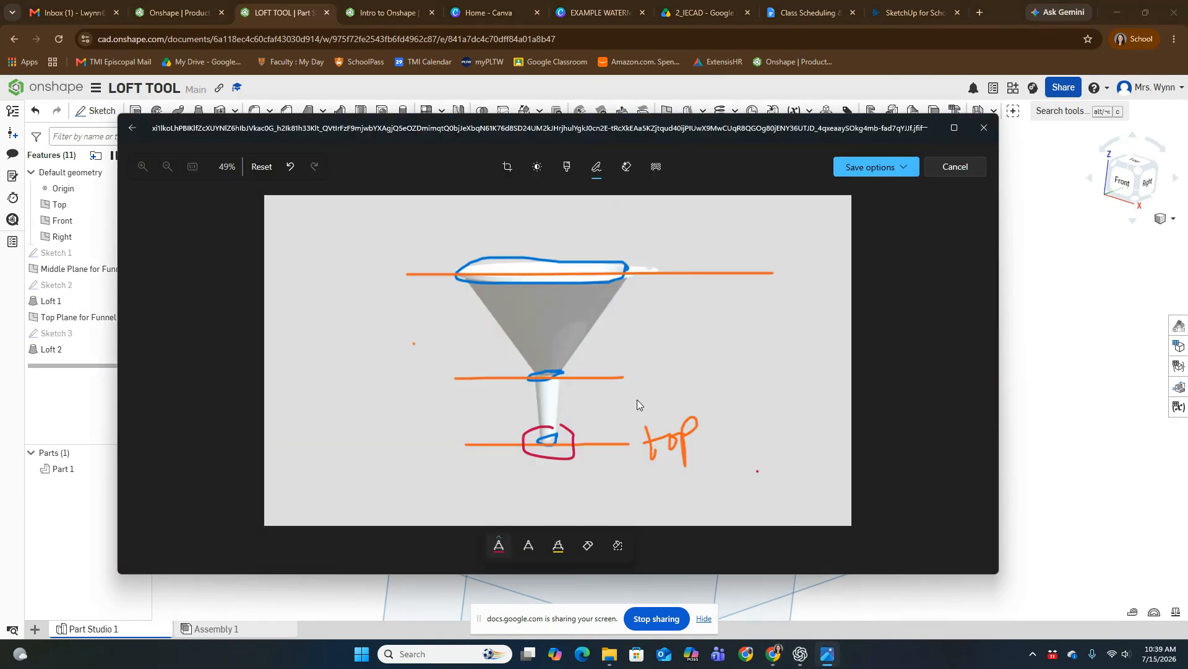
{"action": "left_click", "coordinate": [1053, 213]}
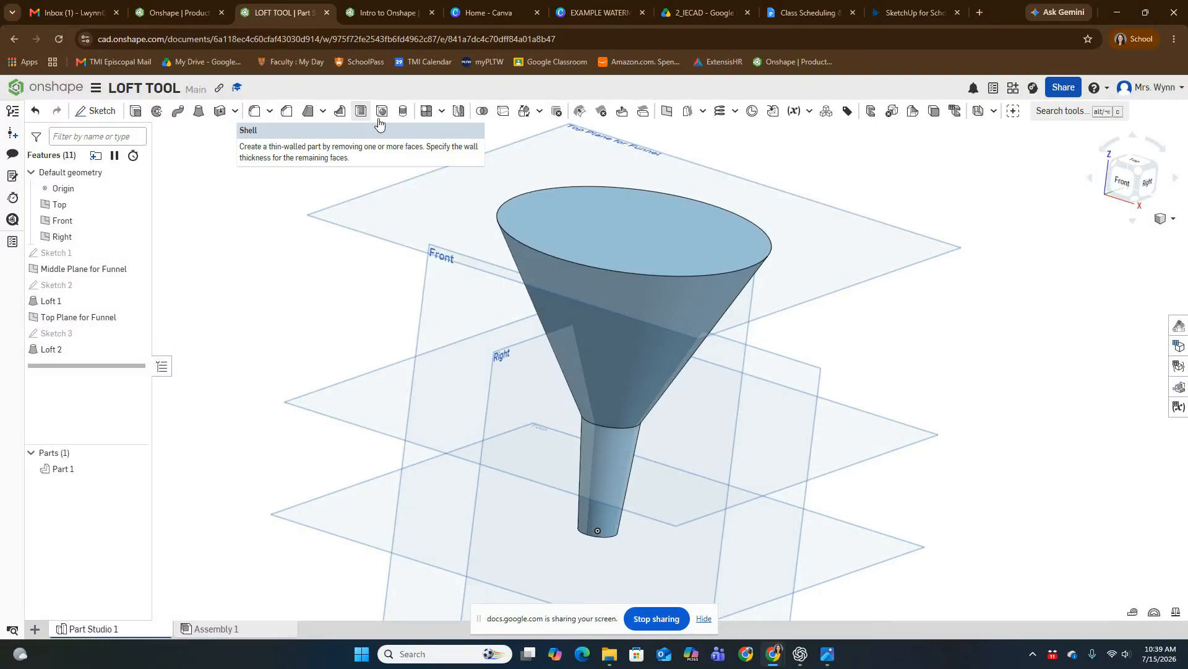
{"action": "left_click", "coordinate": [362, 112]}
{"action": "left_click", "coordinate": [641, 231]}
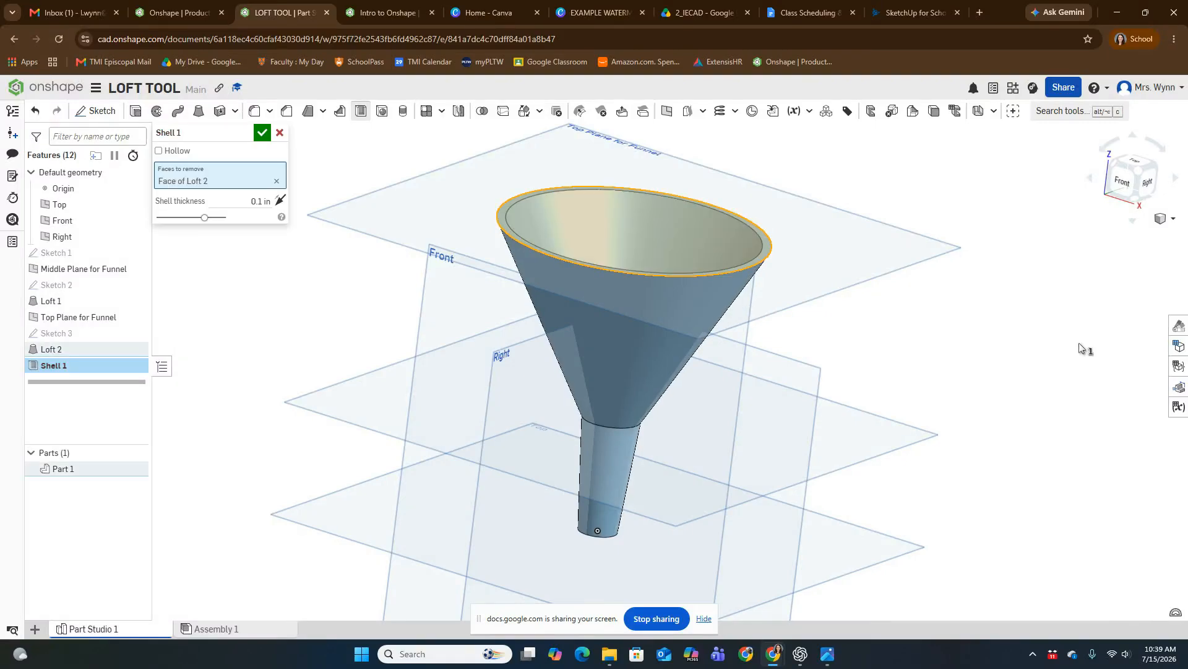
{"action": "right_click_drag", "start_coordinate": [1021, 326], "coordinate": [1039, 349]}
{"action": "left_click", "coordinate": [262, 132]}
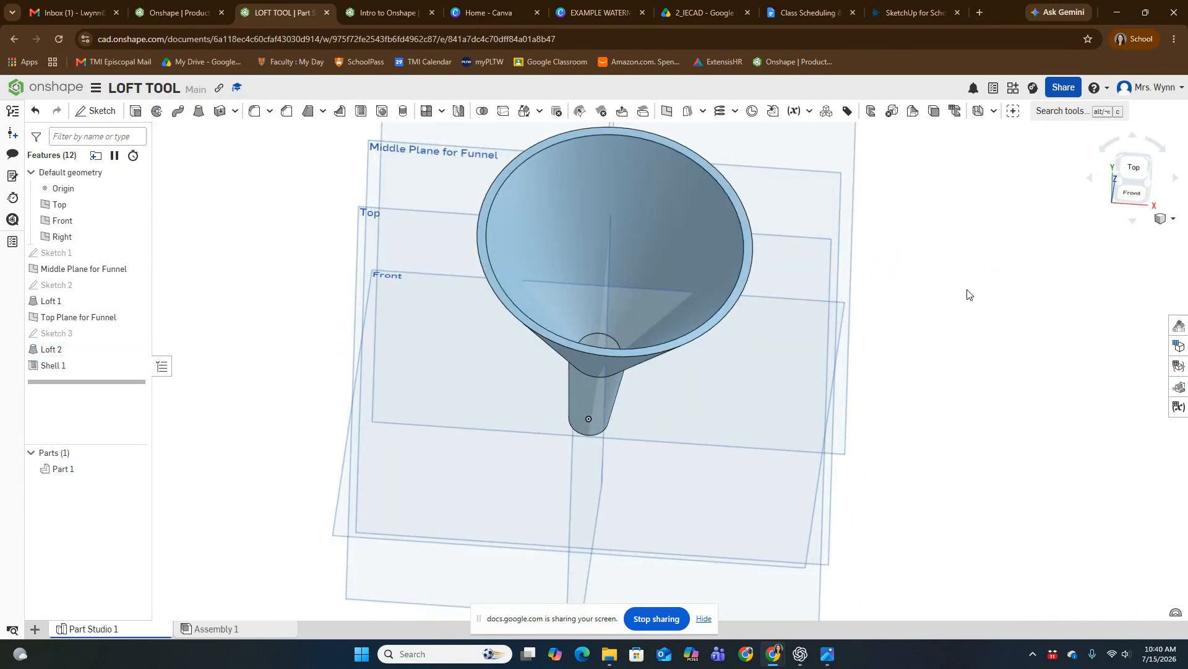
{"action": "left_click", "coordinate": [1146, 181]}
{"action": "scroll", "coordinate": [910, 258], "scroll_direction": "up", "scroll_amount": 5}
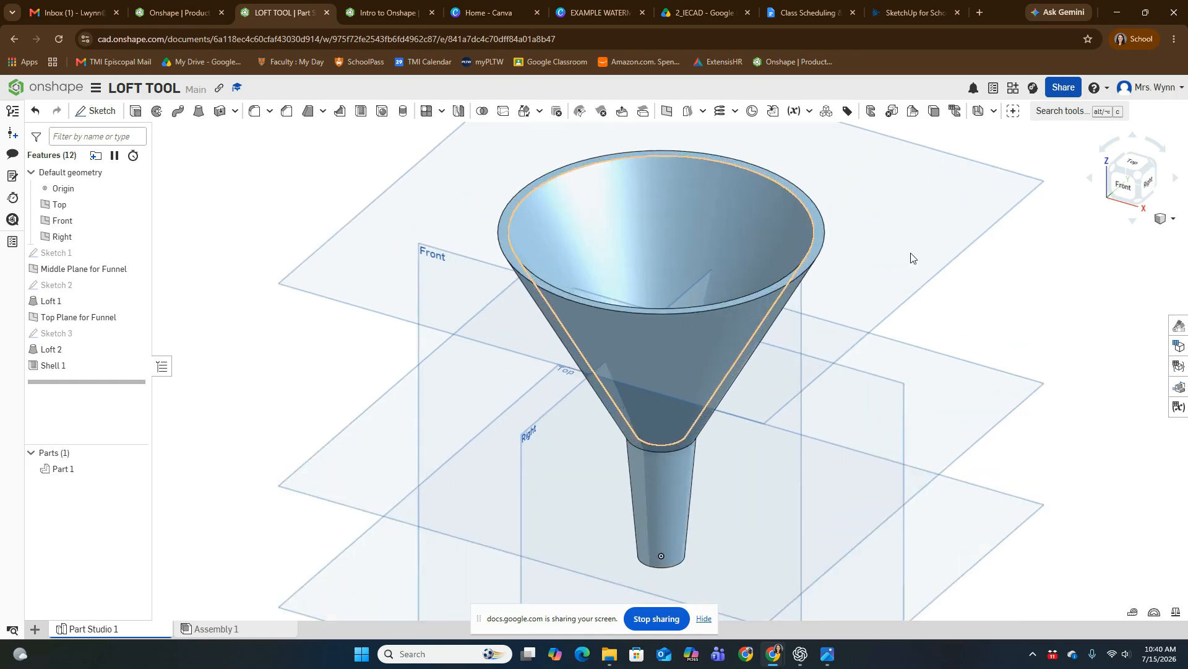